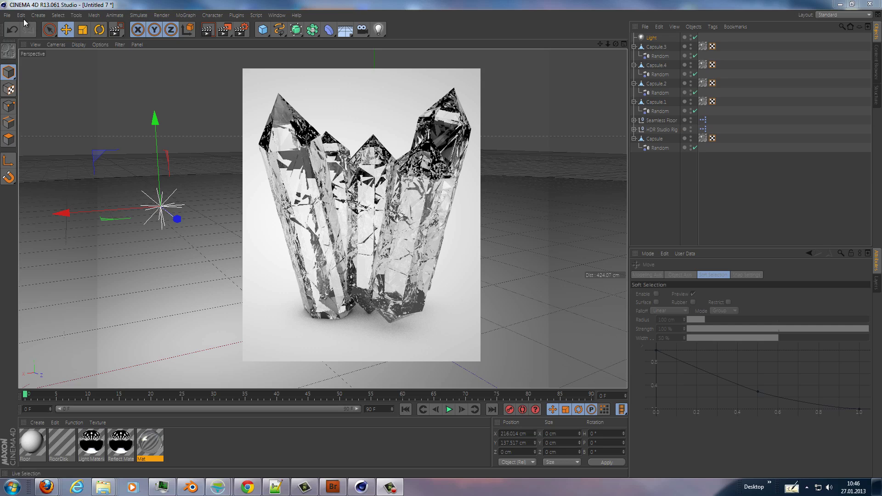
# Step: Start a new empty project and add a capsule primitive to the scene
pyautogui.click(8, 15)
pyautogui.click(15, 30)
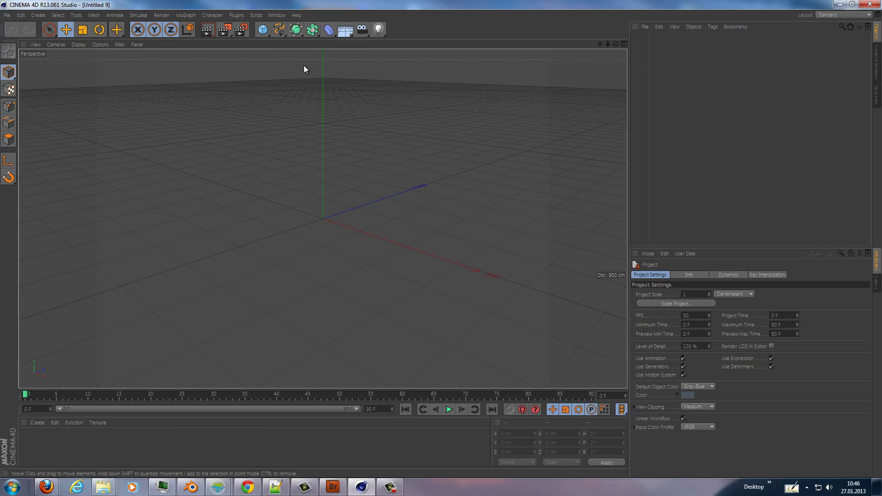
pyautogui.click(266, 35)
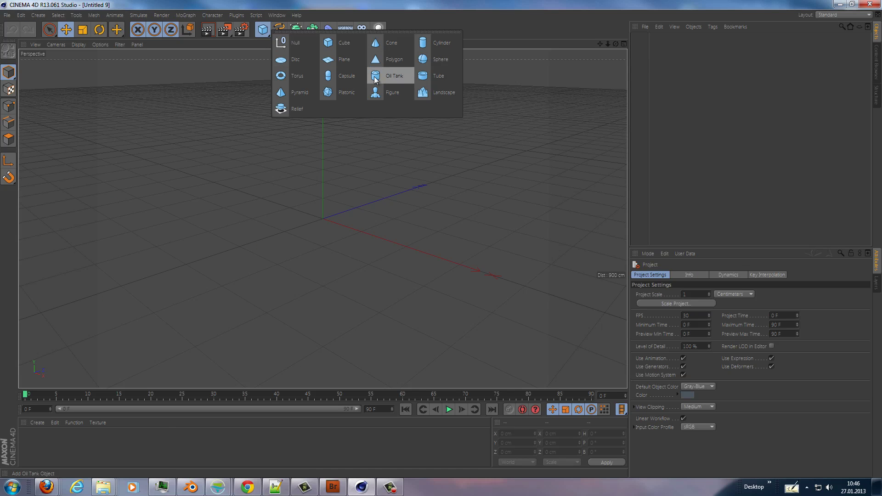
pyautogui.click(343, 76)
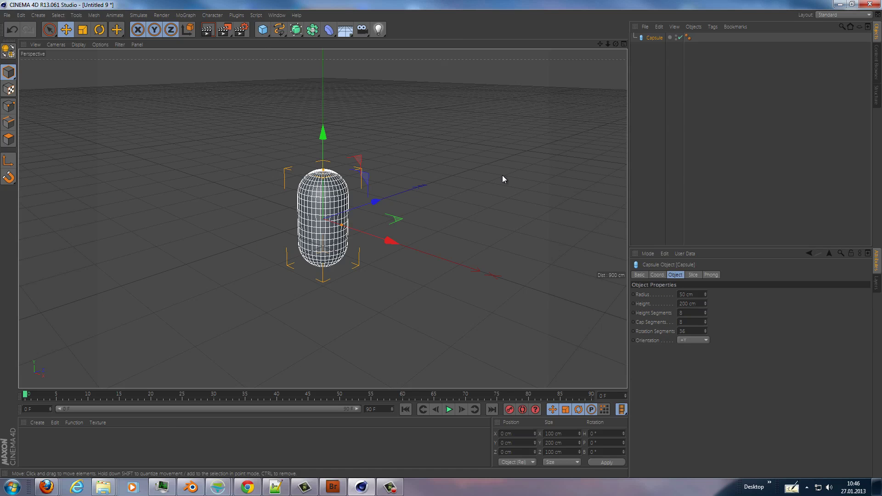
# Step: Set the capsule's rotation segments to 6, cap segments to 1 and height segments to 3
pyautogui.click(689, 331)
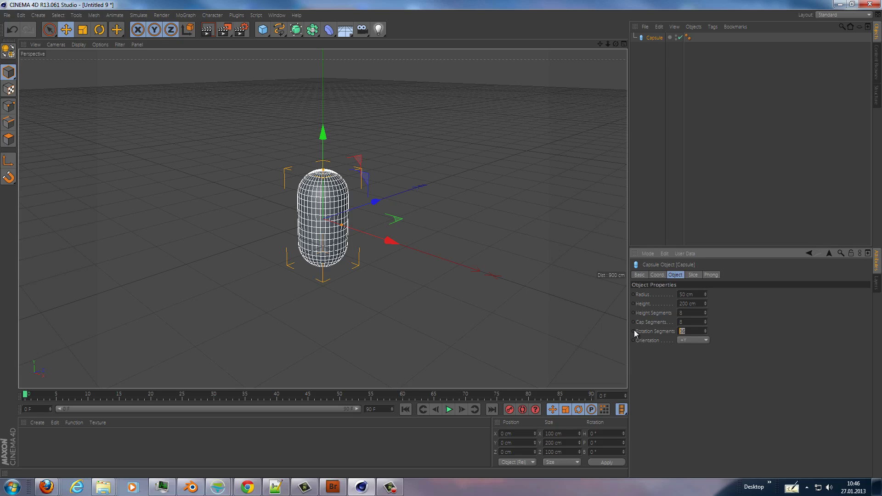
pyautogui.write('6')
pyautogui.press('Return')
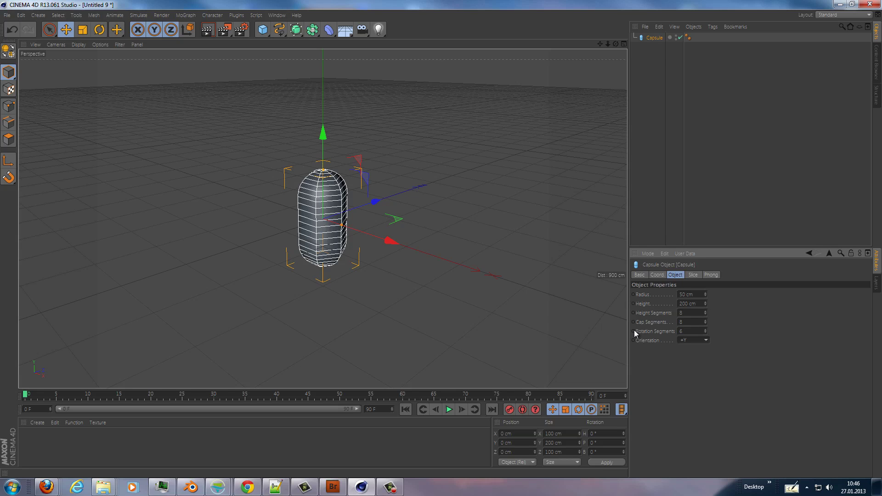
pyautogui.hotkey('shift', 'Tab')
pyautogui.write('1')
pyautogui.press('Return')
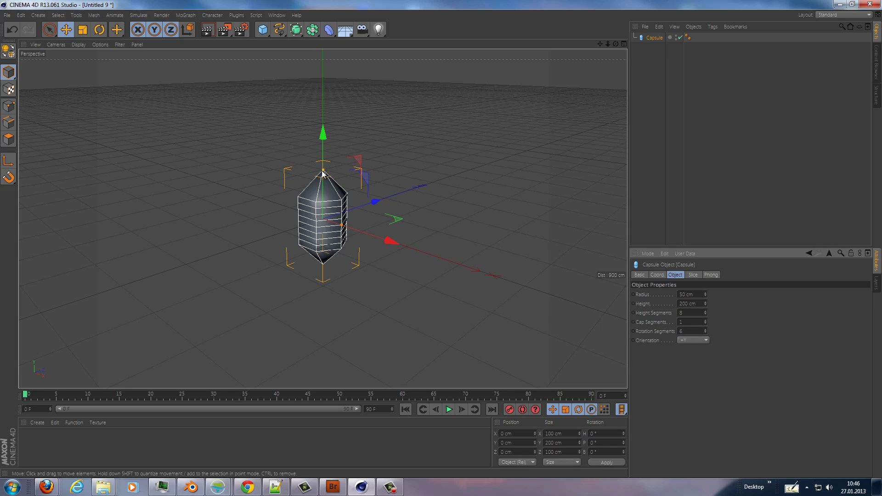
pyautogui.click(691, 313)
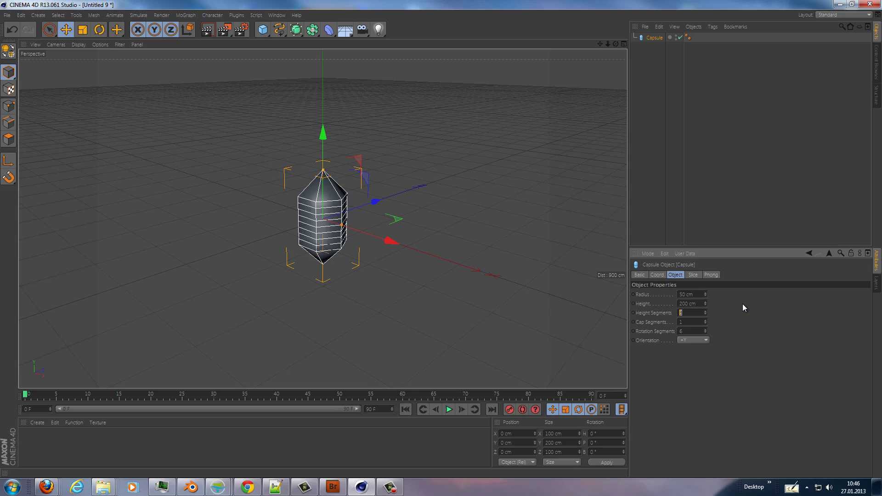
pyautogui.write('3')
pyautogui.press('Return')
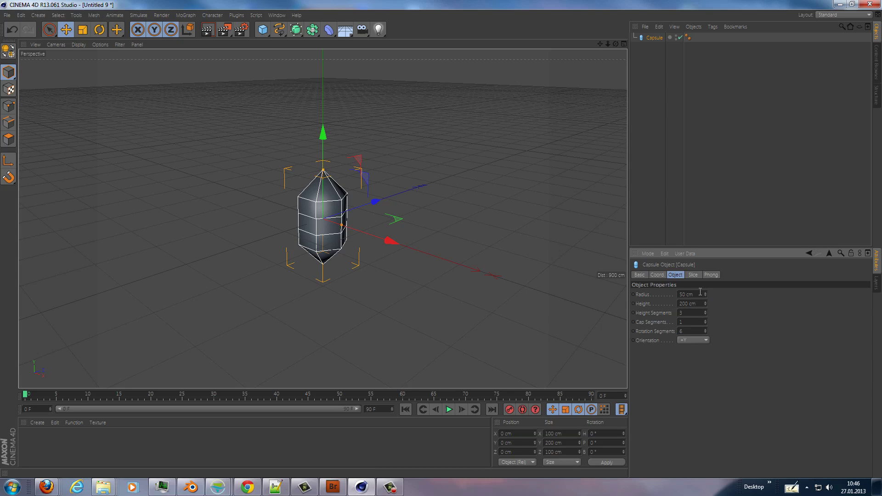
# Step: Set the capsule's radius to 30 cm and delete its Phong tag to get hard-edged faces
pyautogui.click(700, 295)
pyautogui.write('30')
pyautogui.press('Return')
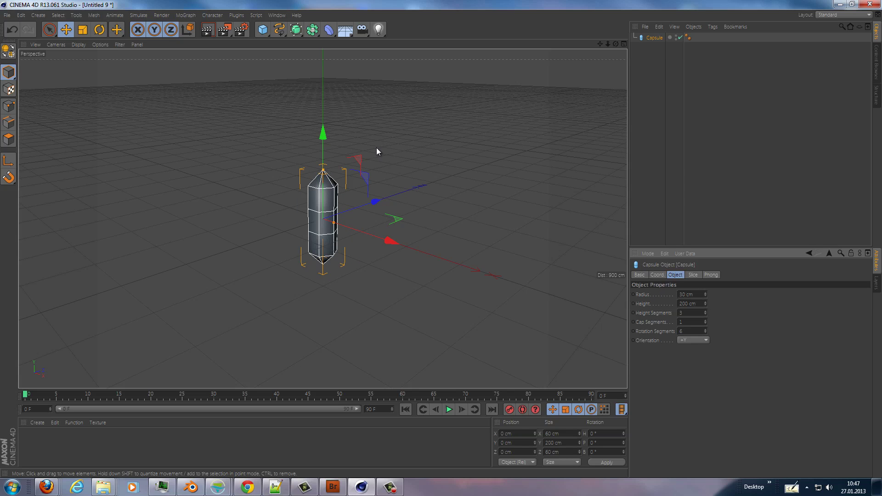
pyautogui.scroll(2, 290, 219)
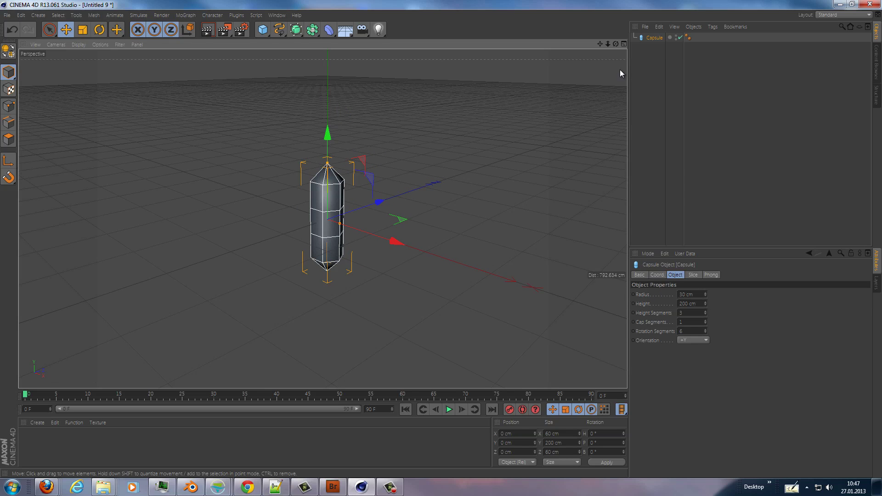
pyautogui.click(689, 38)
pyautogui.press('Delete')
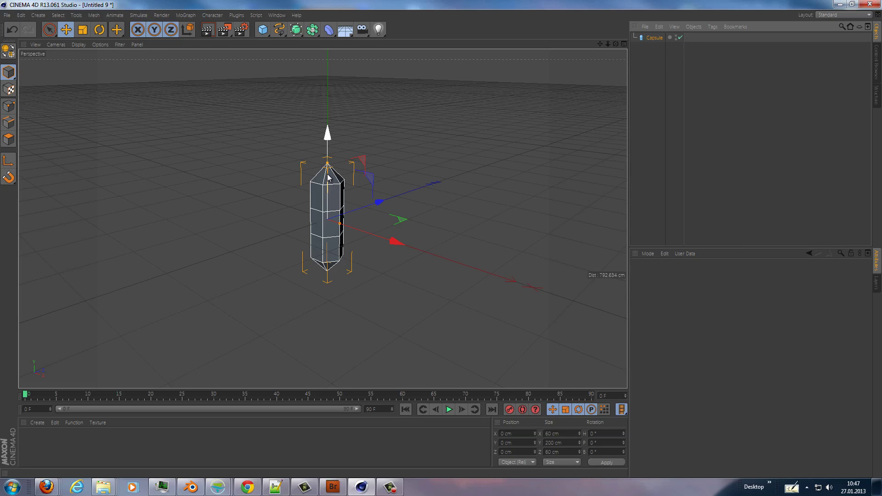
# Step: Create a new material and enable its Transparency channel with a refraction of 2
pyautogui.click(37, 423)
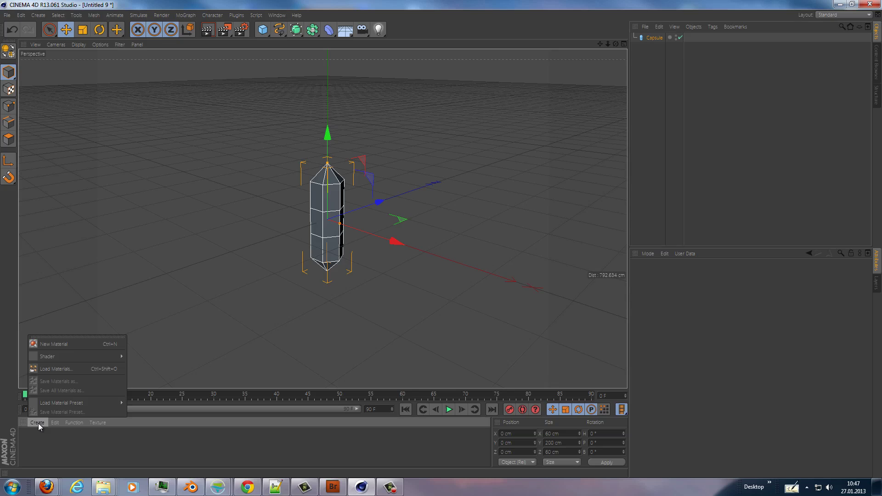
pyautogui.click(72, 344)
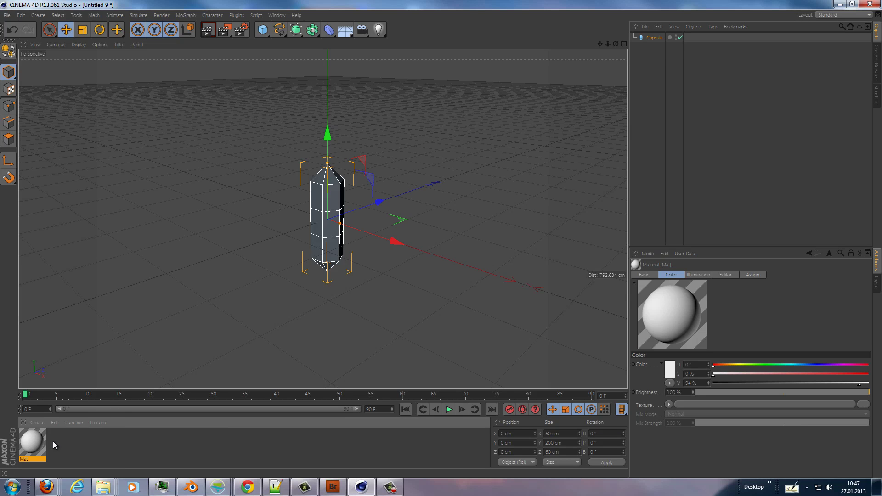
pyautogui.doubleClick(40, 439)
pyautogui.click(175, 188)
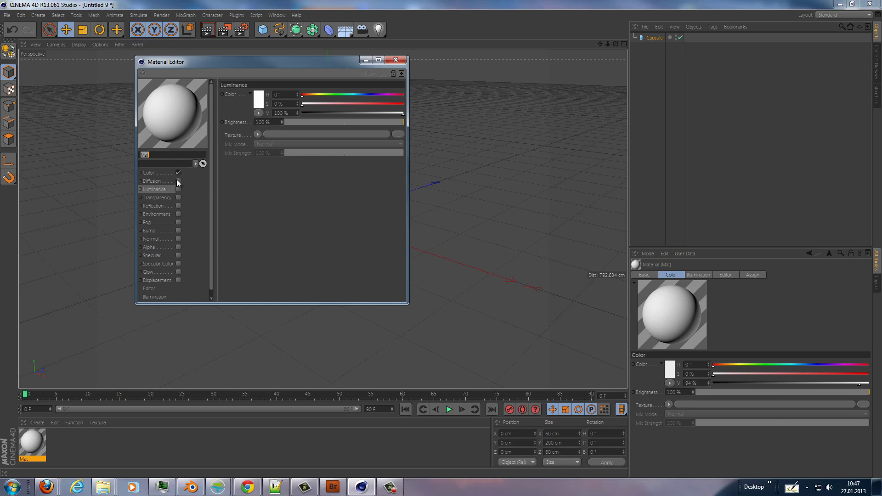
pyautogui.click(179, 197)
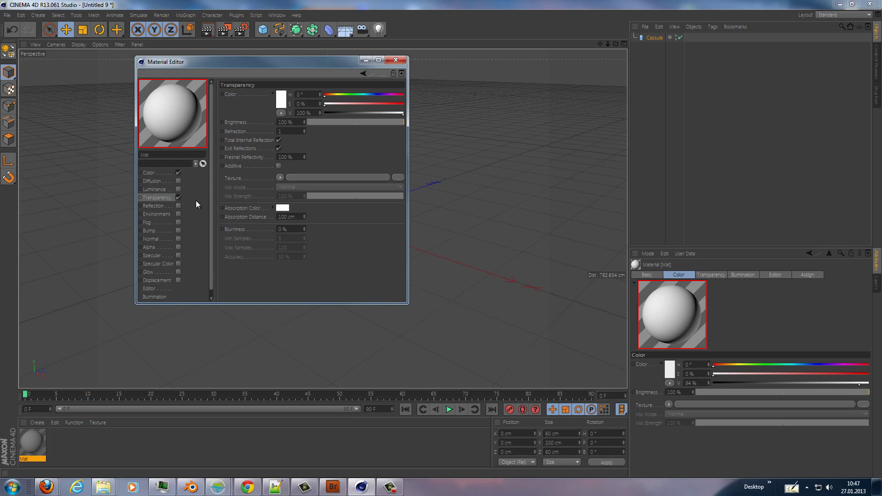
pyautogui.write('2')
pyautogui.press('Return')
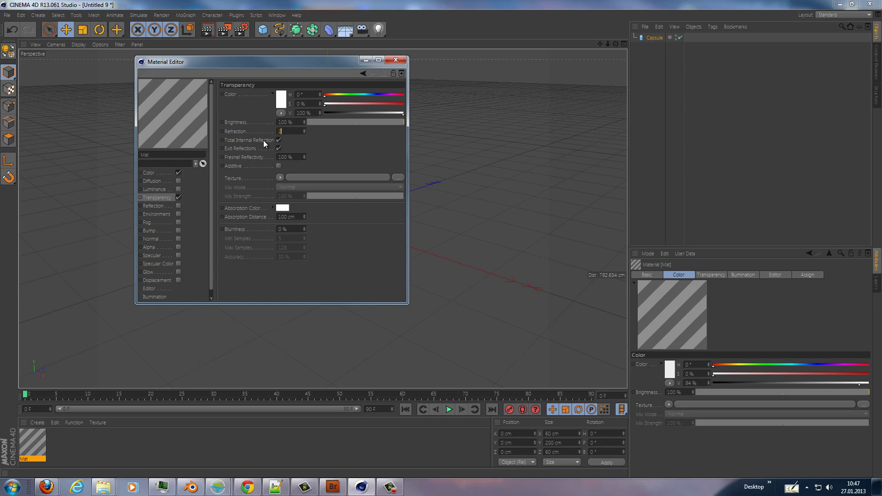
# Step: Enable the material's Reflection channel with a Fresnel shader as its texture, and close the material editor
pyautogui.click(153, 206)
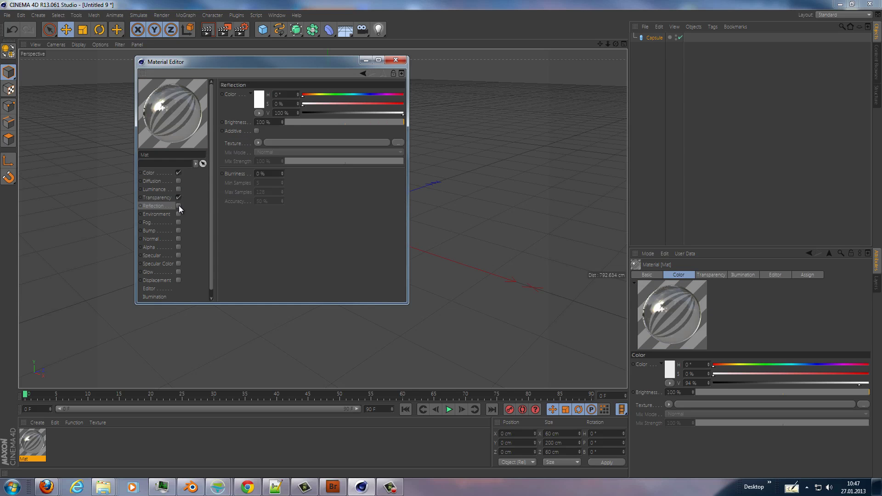
pyautogui.click(178, 206)
pyautogui.click(258, 143)
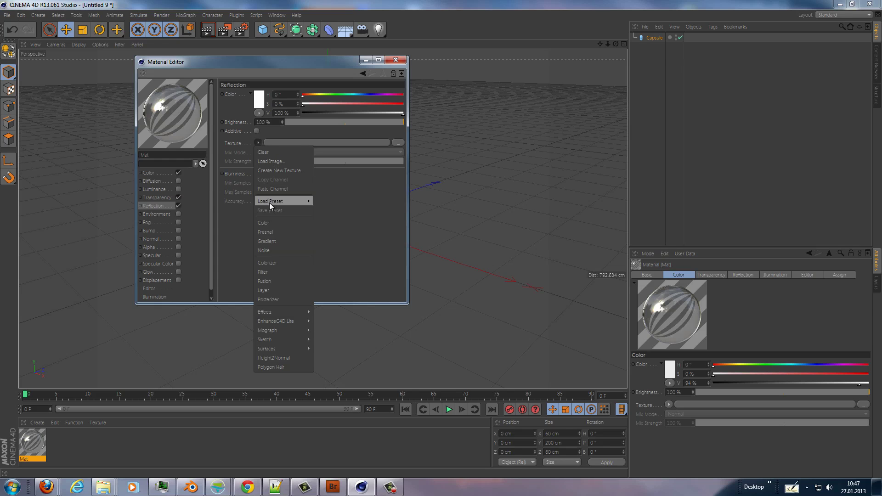
pyautogui.click(269, 233)
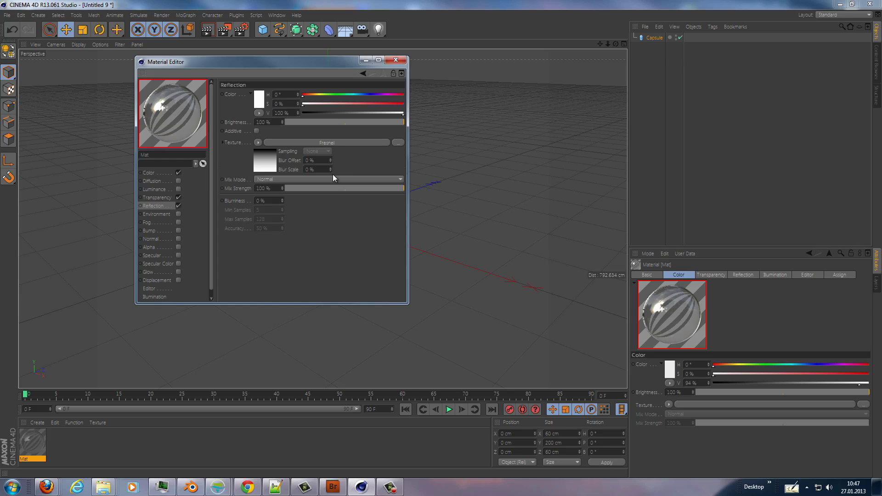
pyautogui.click(396, 60)
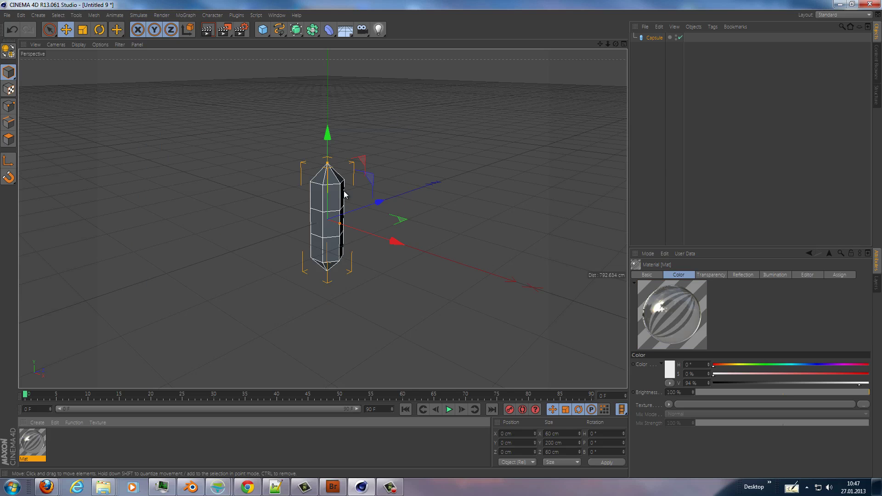
# Step: Raise the capsule in the front view to about 99 cm on Y so its lower tip rests on the ground plane
pyautogui.middleClick(329, 138)
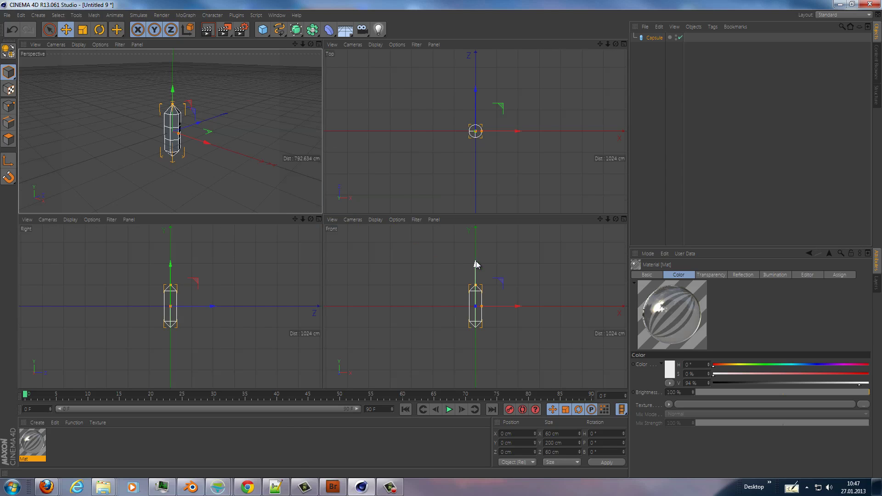
pyautogui.moveTo(476, 261); pyautogui.dragTo(477, 237)
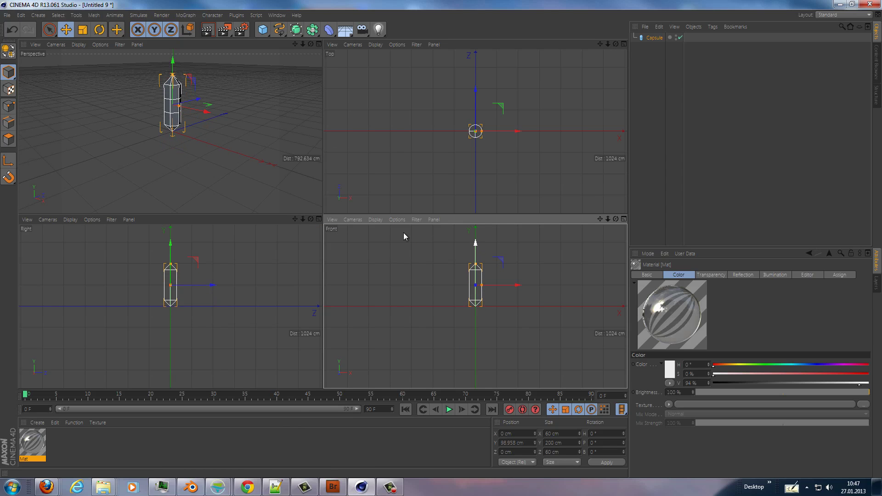
pyautogui.click(190, 98)
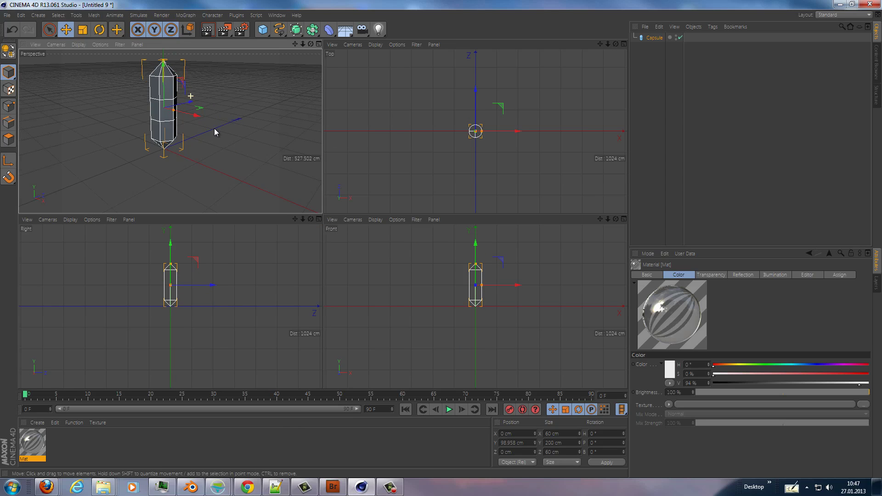
pyautogui.scroll(3, 188, 100)
pyautogui.keyDown('alt'); pyautogui.moveTo(188, 101); pyautogui.dragTo(205, 112); pyautogui.keyUp('alt')
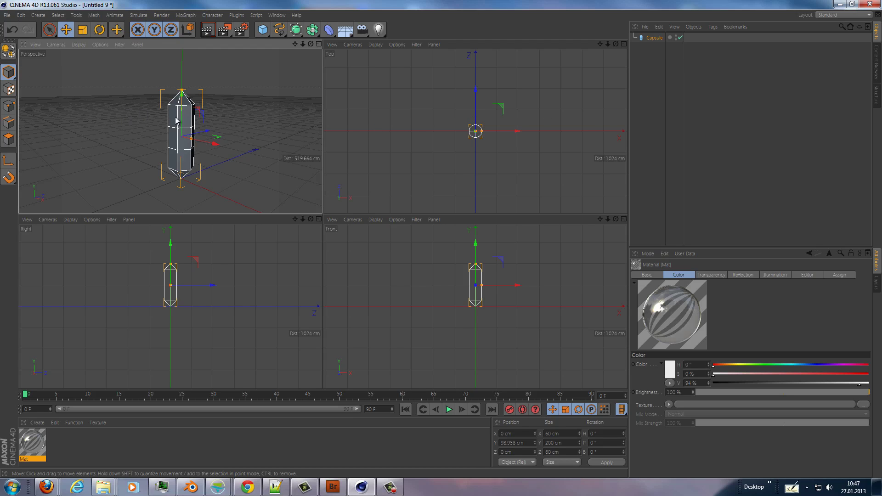
# Step: Make the capsule editable and set up the Knife in polygon mode with Restrict to Selection and Visible Only disabled
pyautogui.press('c')
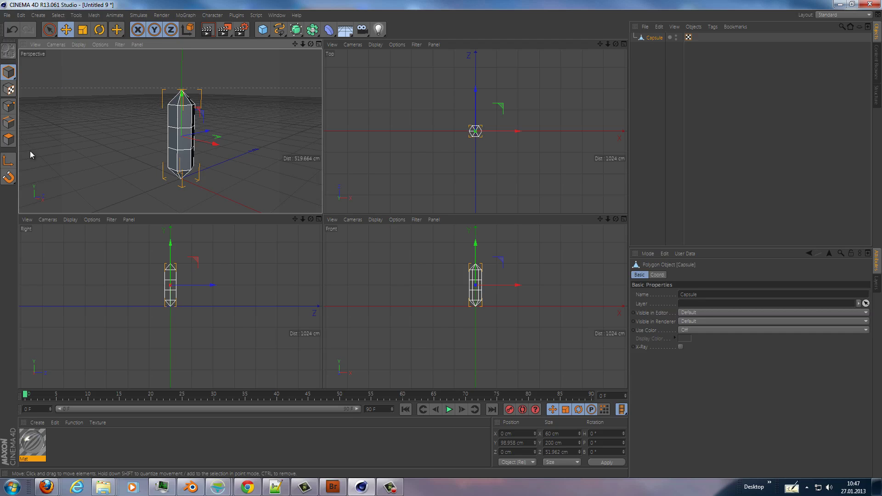
pyautogui.click(8, 140)
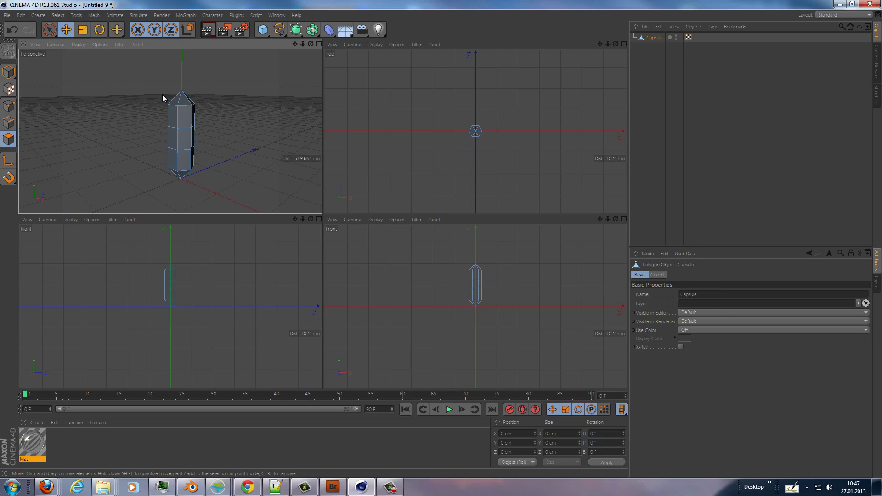
pyautogui.press('k')
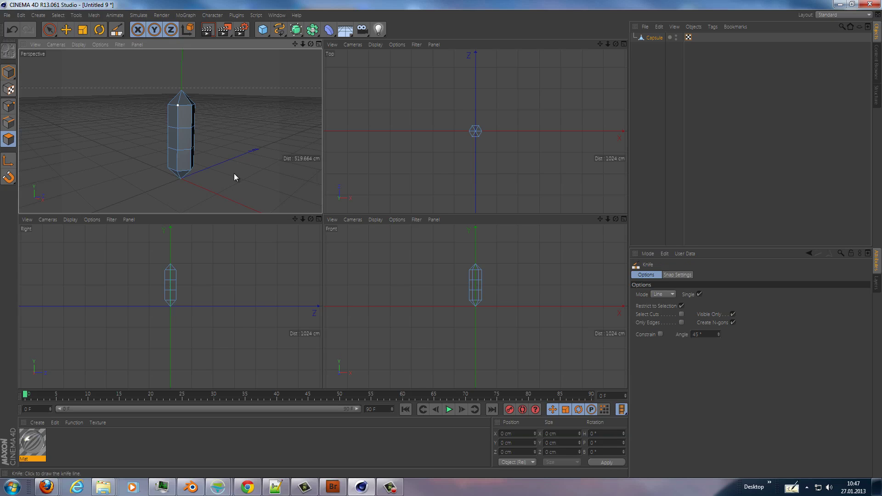
pyautogui.click(682, 306)
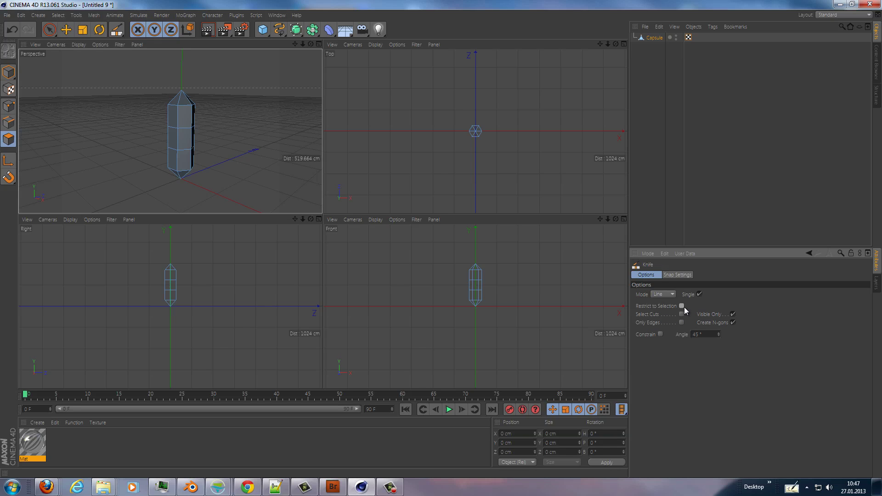
pyautogui.click(733, 315)
# Step: Slice the whole crystal with many irregular diagonal Knife lines from several sides to break up its faces
pyautogui.click(146, 84)
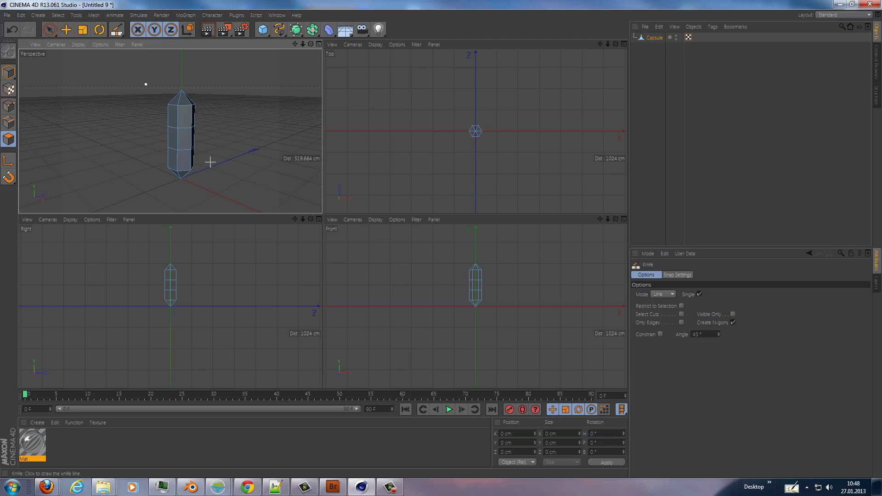
pyautogui.moveTo(199, 91); pyautogui.dragTo(154, 177)
pyautogui.moveTo(230, 164)
pyautogui.keyDown('alt'); pyautogui.mouseDown()
pyautogui.moveTo(189, 161)
pyautogui.moveTo(163, 92)
pyautogui.moveTo(204, 143)
pyautogui.moveTo(194, 134)
pyautogui.moveTo(132, 136)
pyautogui.mouseUp(); pyautogui.keyUp('alt')
pyautogui.moveTo(193, 112); pyautogui.dragTo(118, 167)
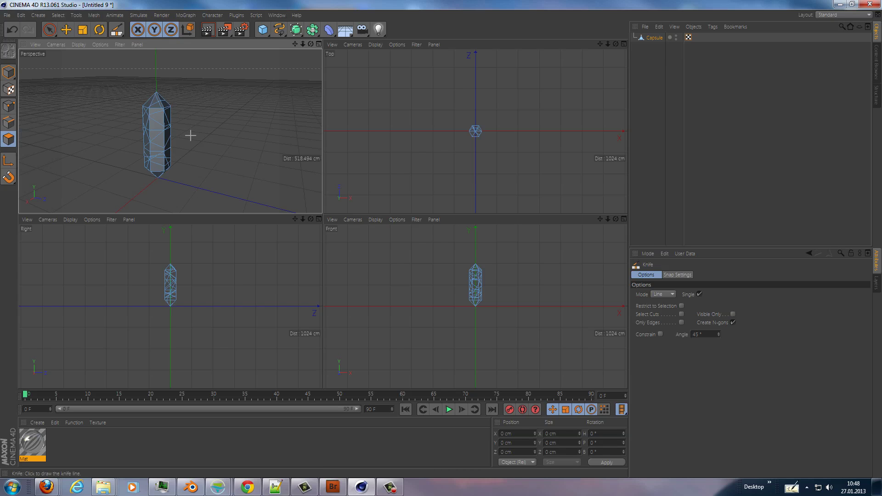
pyautogui.keyDown('alt'); pyautogui.moveTo(190, 136); pyautogui.dragTo(170, 132); pyautogui.keyUp('alt')
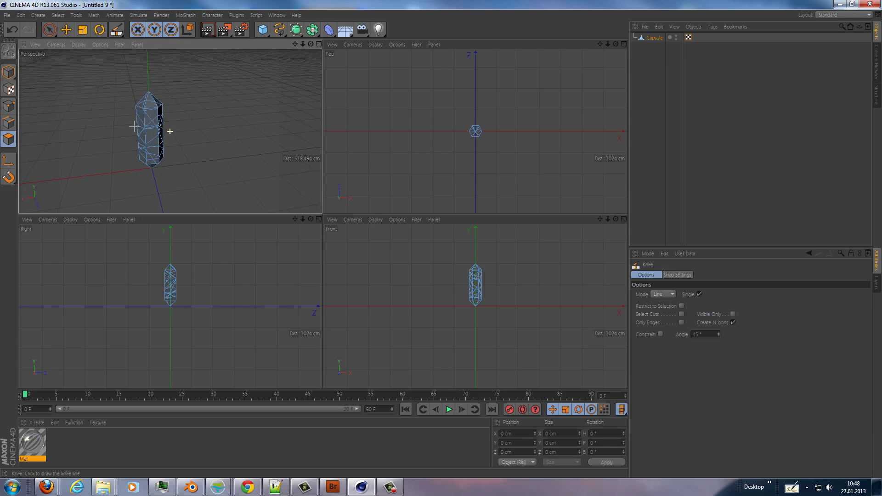
pyautogui.moveTo(192, 101); pyautogui.dragTo(130, 170)
pyautogui.moveTo(129, 95); pyautogui.dragTo(168, 176)
pyautogui.moveTo(210, 114)
pyautogui.keyDown('alt'); pyautogui.mouseDown()
pyautogui.moveTo(112, 121)
pyautogui.moveTo(195, 108)
pyautogui.moveTo(192, 167)
pyautogui.moveTo(185, 81)
pyautogui.moveTo(191, 113)
pyautogui.moveTo(181, 114)
pyautogui.mouseUp(); pyautogui.keyUp('alt')
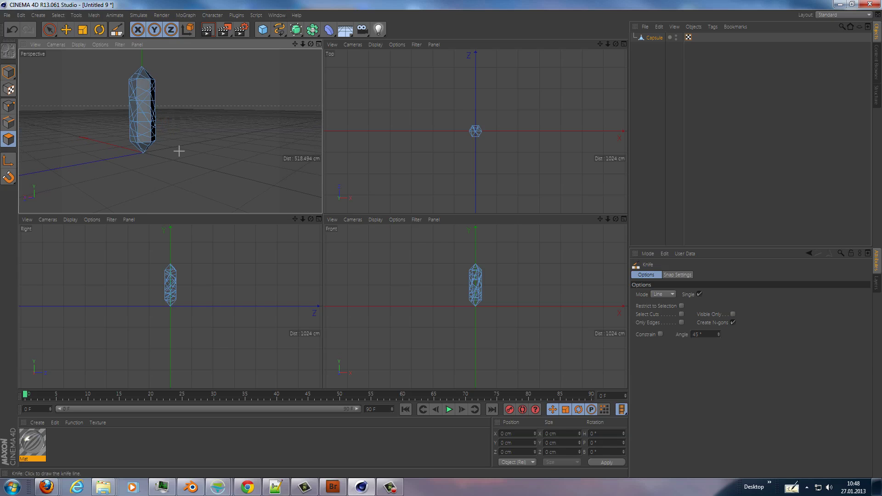
pyautogui.moveTo(120, 150); pyautogui.dragTo(193, 98)
pyautogui.middleClick(169, 103)
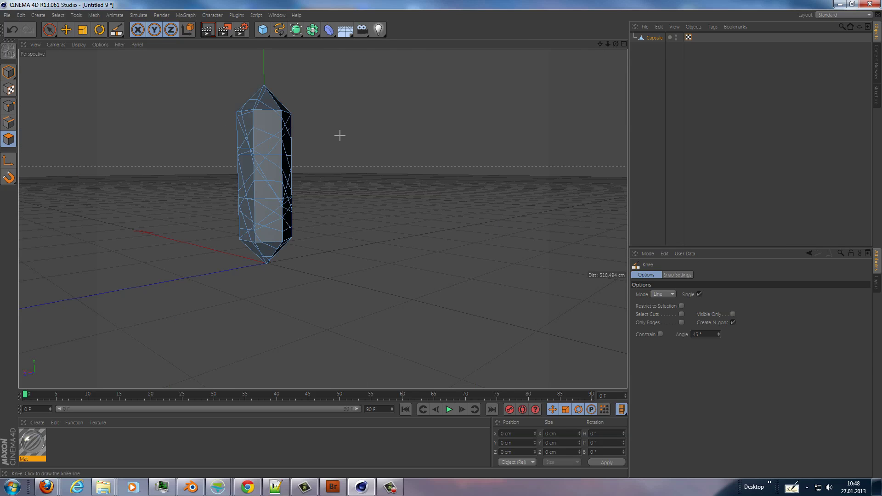
pyautogui.keyDown('alt'); pyautogui.moveTo(339, 135); pyautogui.dragTo(277, 127); pyautogui.keyUp('alt')
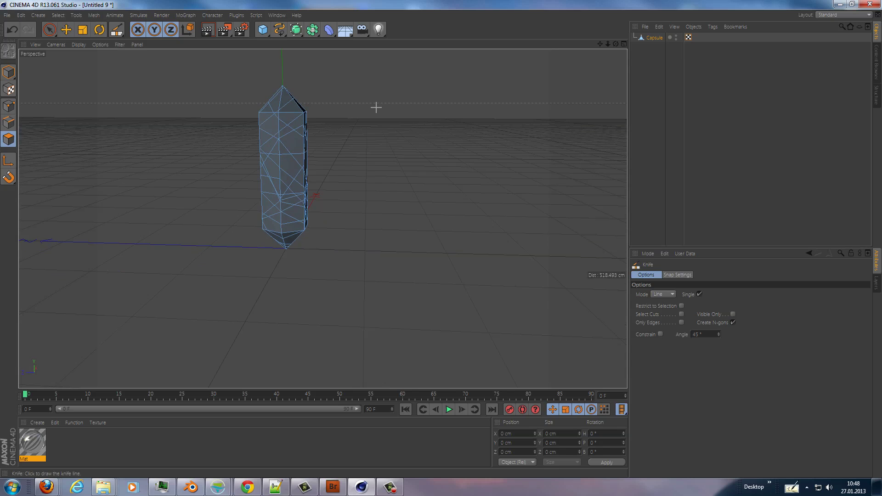
pyautogui.keyDown('alt'); pyautogui.moveTo(376, 108); pyautogui.dragTo(357, 78); pyautogui.keyUp('alt')
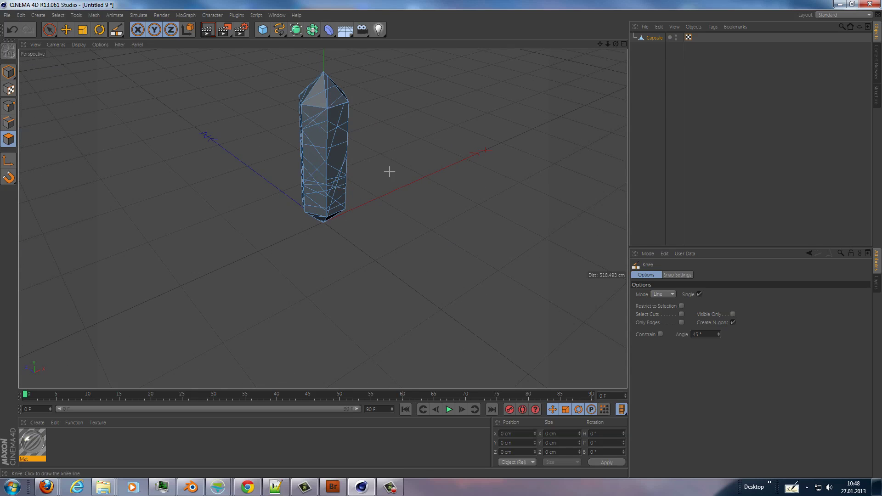
# Step: Add a MoGraph Random effector to the scene and nest it under the capsule in the object hierarchy
pyautogui.keyDown('alt'); pyautogui.moveTo(389, 172); pyautogui.dragTo(244, 192); pyautogui.keyUp('alt')
pyautogui.keyDown('alt'); pyautogui.moveTo(374, 191); pyautogui.dragTo(384, 207); pyautogui.keyUp('alt')
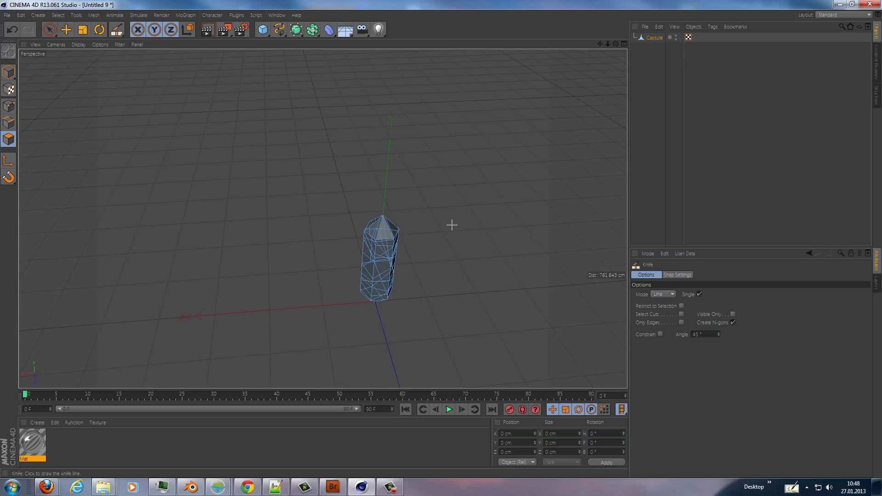
pyautogui.keyDown('alt'); pyautogui.moveTo(459, 235); pyautogui.dragTo(244, 155); pyautogui.keyUp('alt')
pyautogui.keyDown('alt'); pyautogui.moveTo(362, 269); pyautogui.dragTo(362, 236); pyautogui.keyUp('alt')
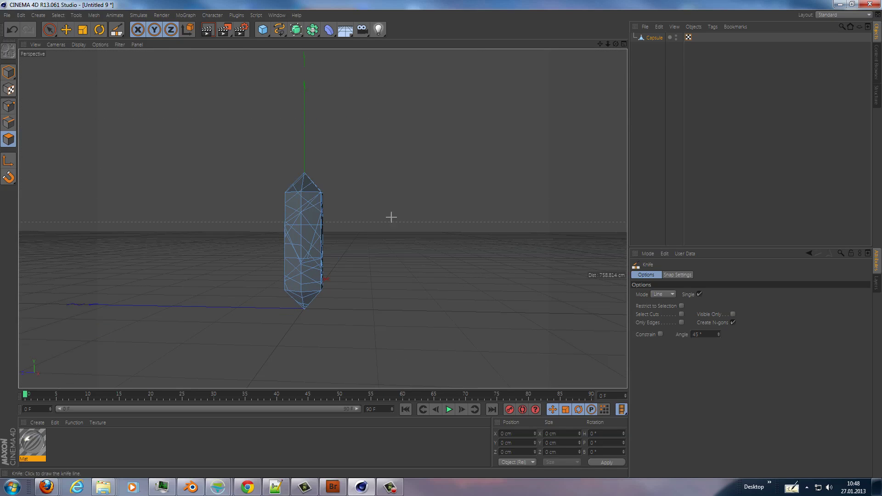
pyautogui.click(653, 38)
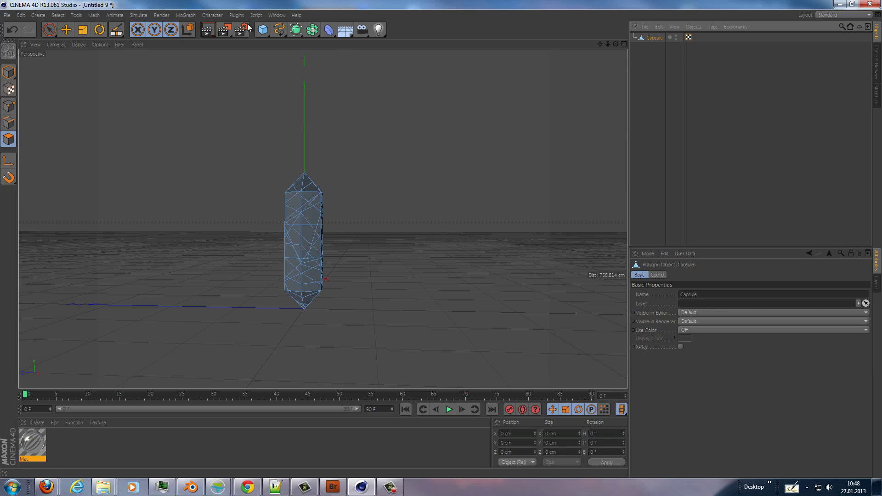
pyautogui.moveTo(206, 29)
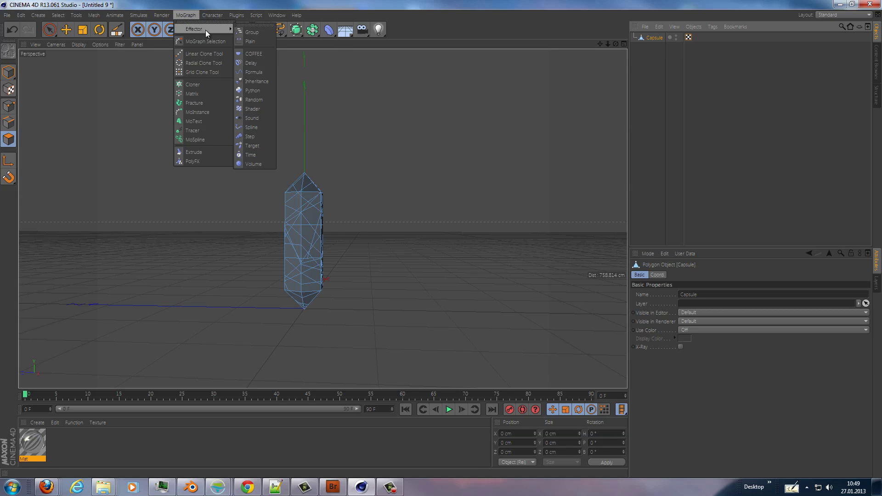
pyautogui.click(253, 99)
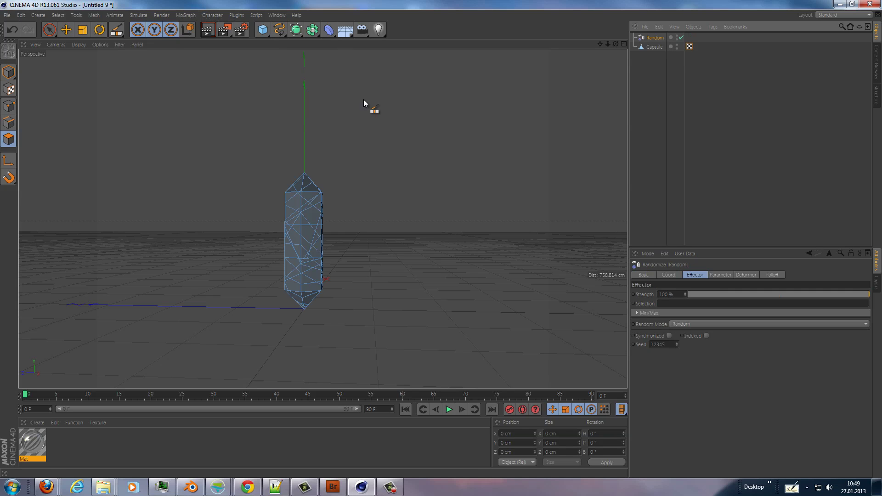
pyautogui.moveTo(658, 41); pyautogui.dragTo(657, 46)
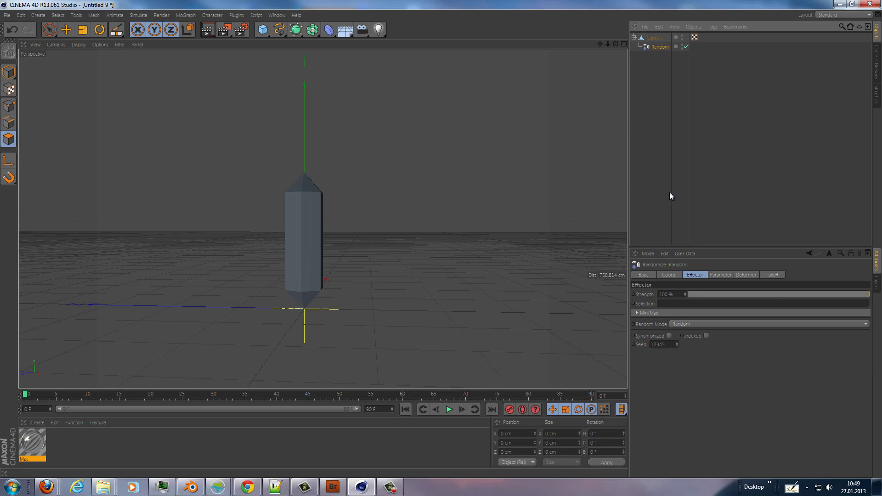
# Step: Set the Random effector's deformation to Polygon and reduce its strength to 3 %
pyautogui.click(746, 276)
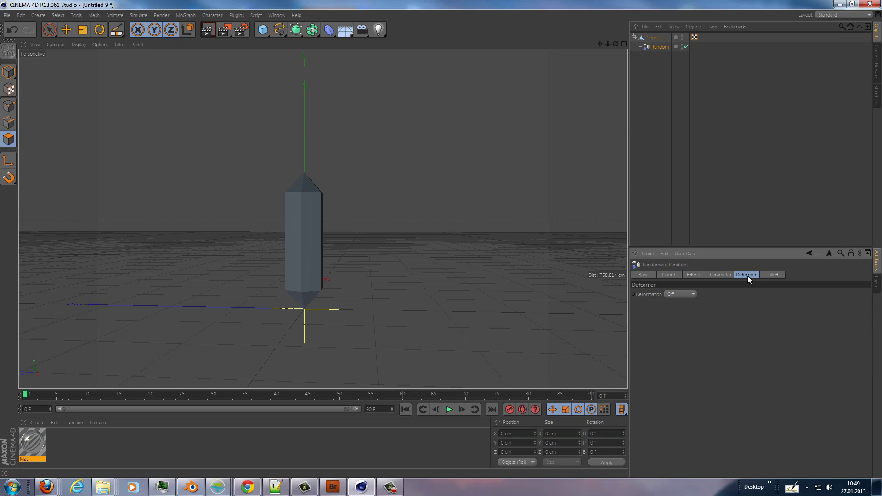
pyautogui.click(682, 294)
pyautogui.click(684, 331)
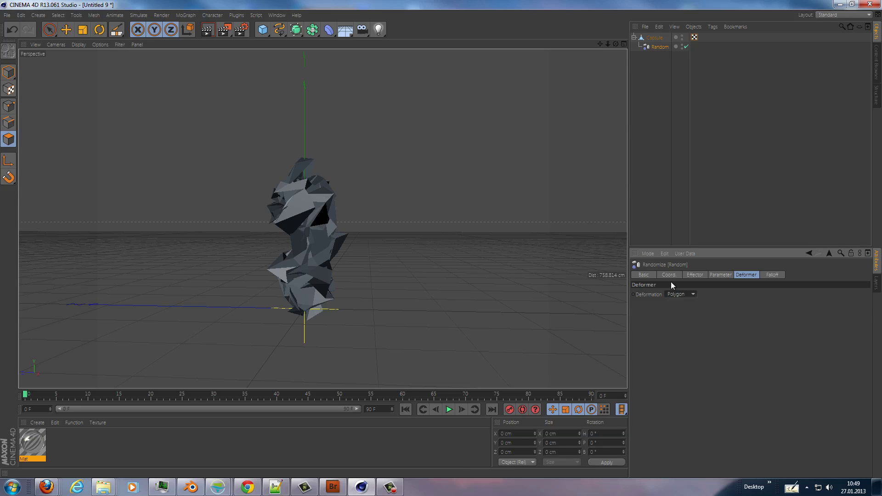
pyautogui.click(696, 276)
pyautogui.moveTo(798, 296); pyautogui.dragTo(694, 299)
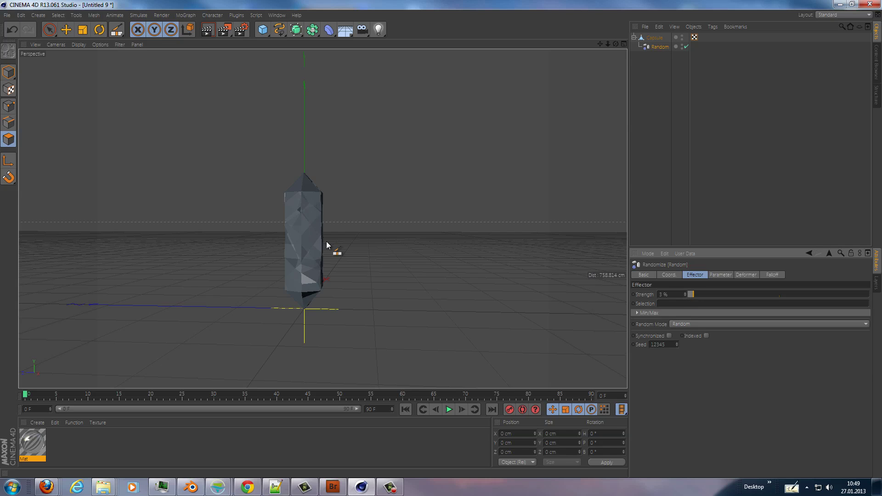
# Step: Select all polygons of the capsule and run Optimize on the mesh
pyautogui.keyDown('alt'); pyautogui.moveTo(306, 218); pyautogui.dragTo(326, 265); pyautogui.keyUp('alt')
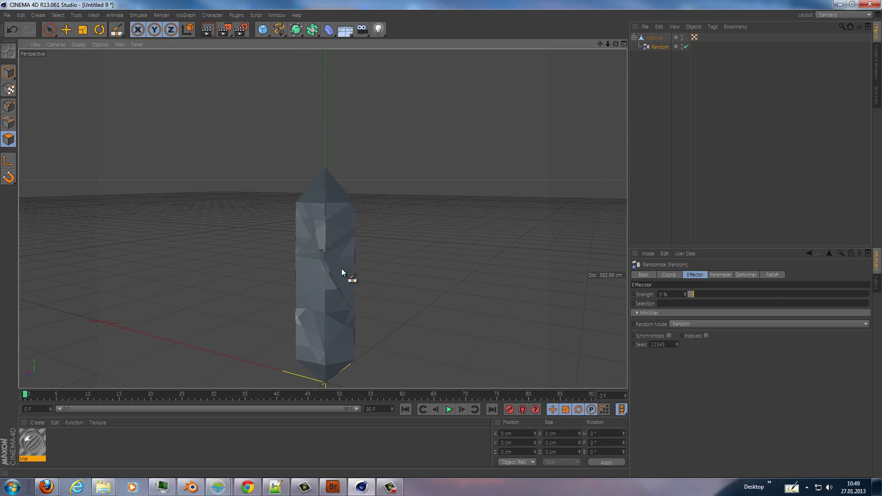
pyautogui.keyDown('alt'); pyautogui.moveTo(368, 270); pyautogui.dragTo(341, 281, button='right'); pyautogui.keyUp('alt')
pyautogui.keyDown('alt'); pyautogui.moveTo(341, 278); pyautogui.dragTo(348, 251); pyautogui.keyUp('alt')
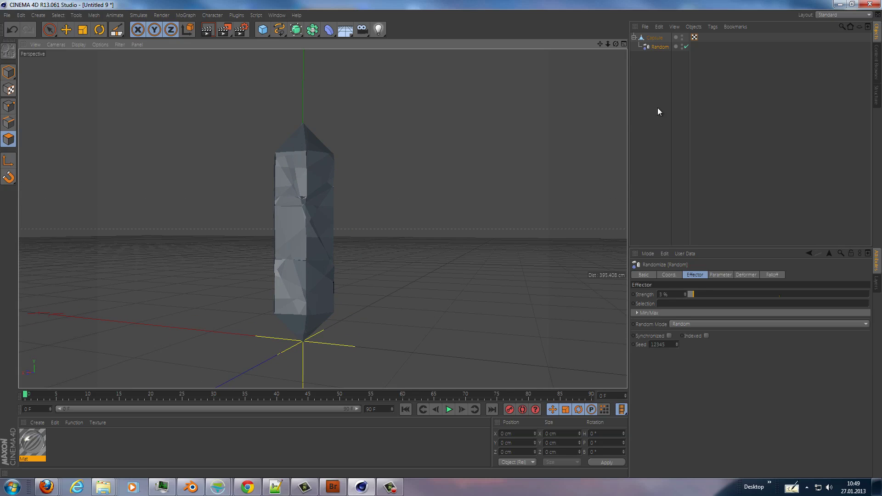
pyautogui.click(655, 37)
pyautogui.press('k')
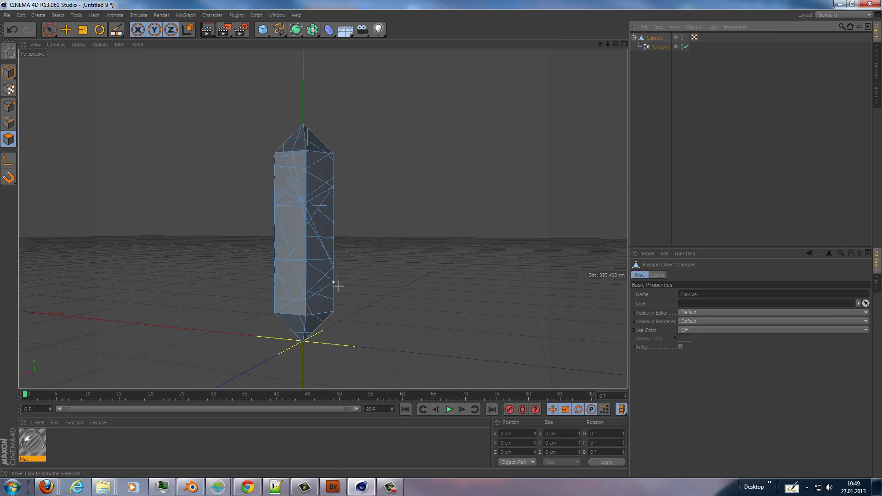
pyautogui.hotkey('ctrl', 'a')
pyautogui.rightClick(330, 275)
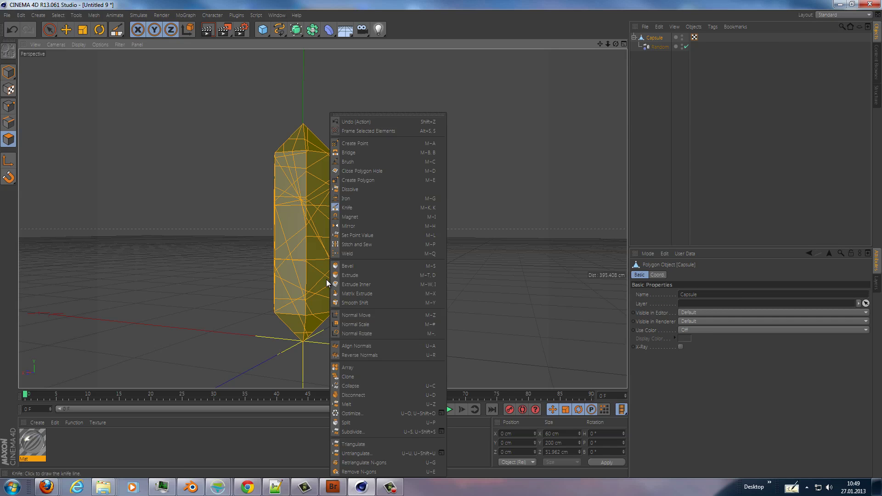
pyautogui.click(369, 412)
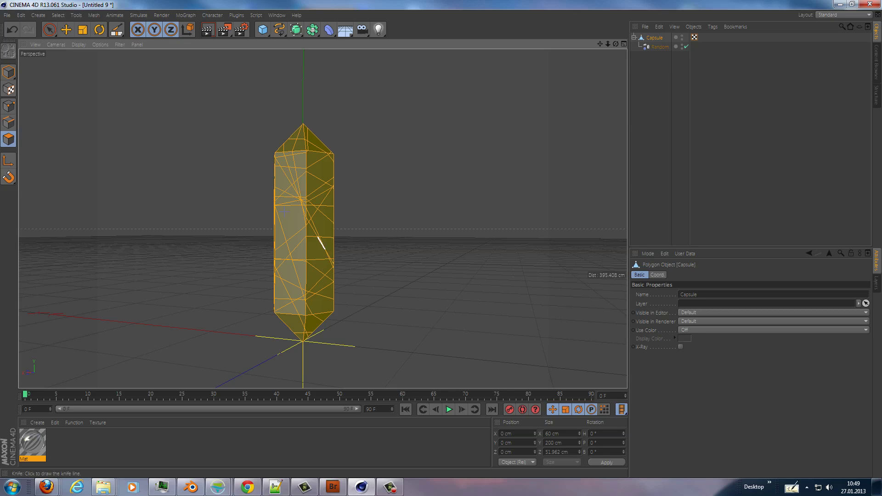
# Step: Set the Random effector's position offsets to 3 cm on X, Y and Z, and its strength to 23 %
pyautogui.click(661, 48)
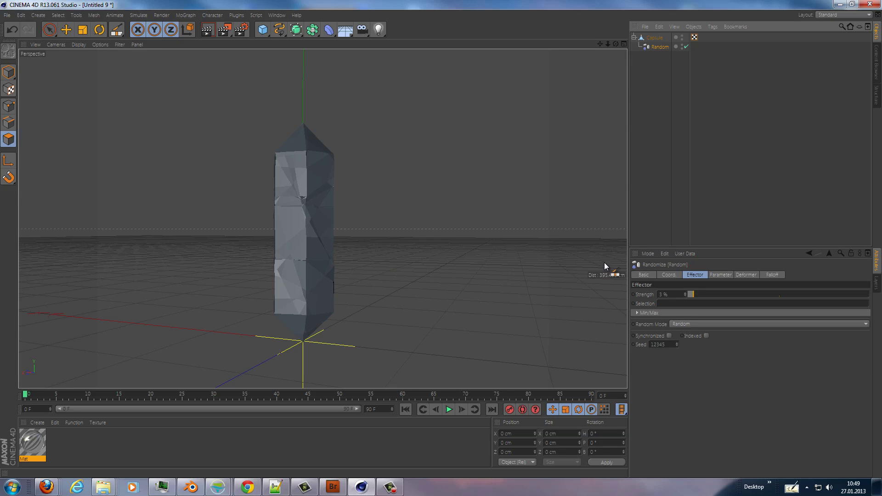
pyautogui.moveTo(696, 295); pyautogui.dragTo(697, 295)
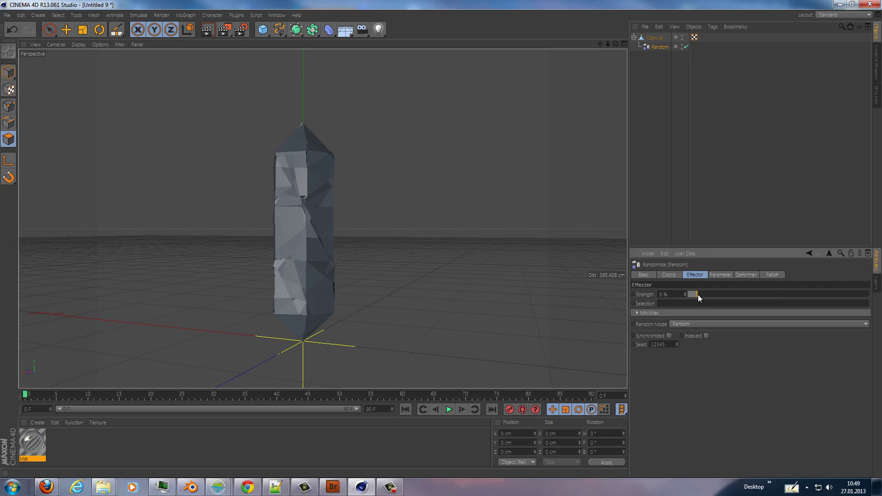
pyautogui.click(717, 275)
pyautogui.click(667, 319)
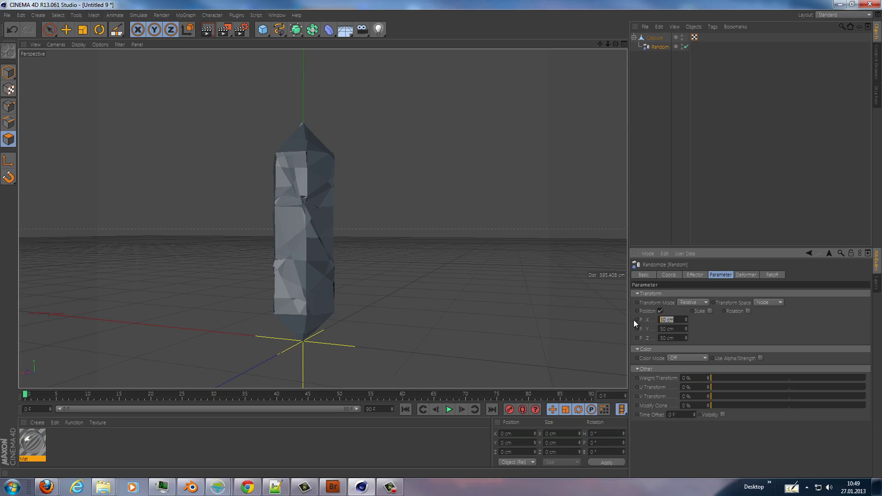
pyautogui.write('30')
pyautogui.press('BackSpace')
pyautogui.press('Tab')
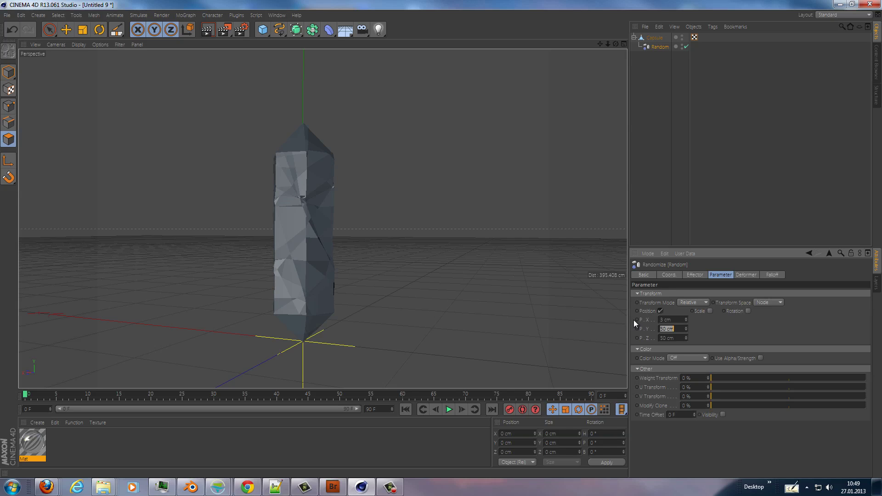
pyautogui.write('3')
pyautogui.press('Tab')
pyautogui.write('3')
pyautogui.press('Return')
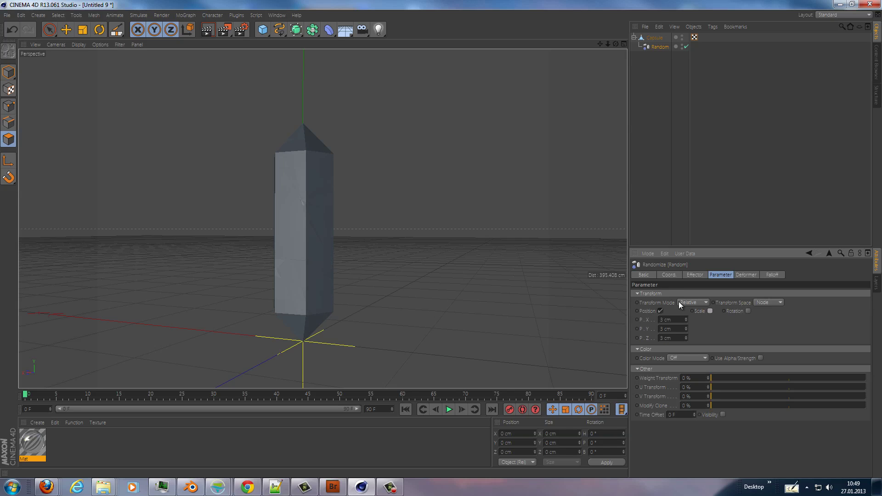
pyautogui.click(694, 274)
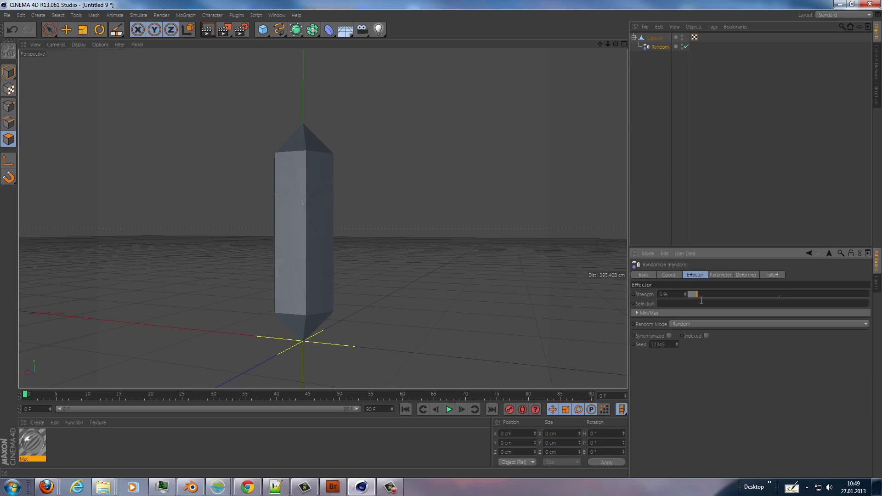
pyautogui.moveTo(703, 295); pyautogui.dragTo(708, 294)
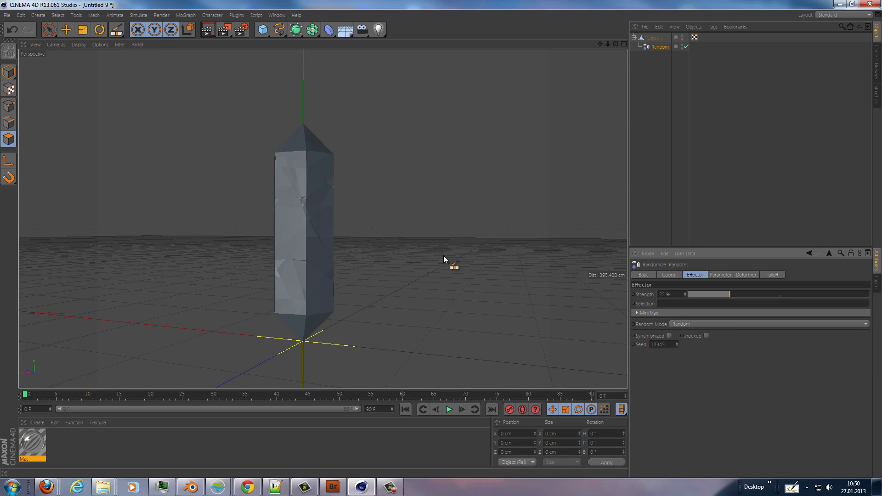
# Step: Load the SeamlessFloor and HDRStudioRig presets from GSG_HDRI_Studio_Pack into the scene and test-render the perspective view
pyautogui.click(877, 66)
pyautogui.doubleClick(740, 201)
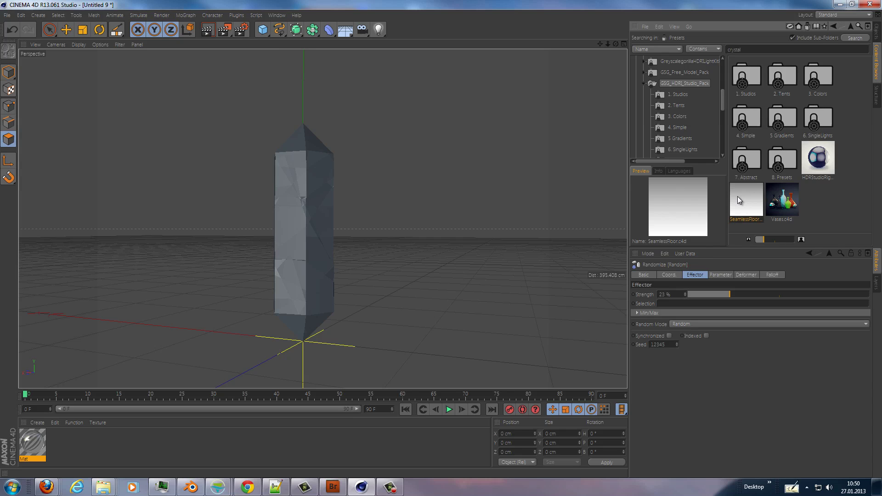
pyautogui.click(813, 158)
pyautogui.doubleClick(814, 159)
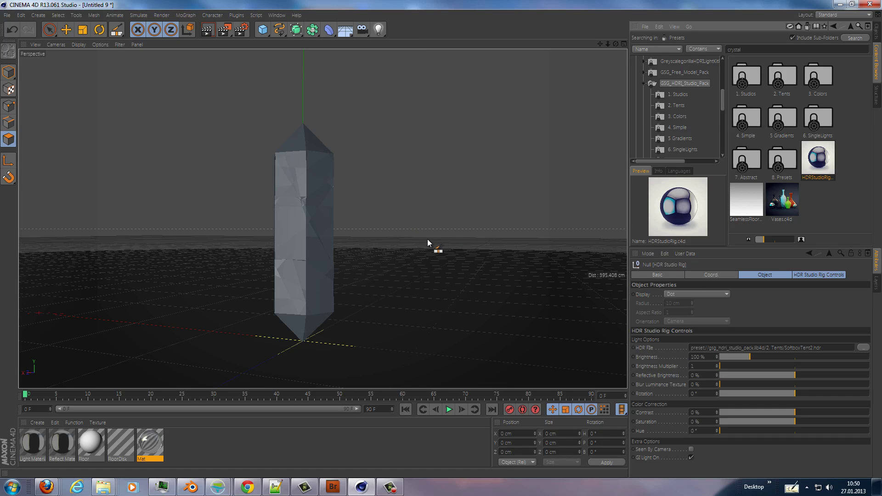
pyautogui.keyDown('alt'); pyautogui.moveTo(430, 247); pyautogui.dragTo(421, 216); pyautogui.keyUp('alt')
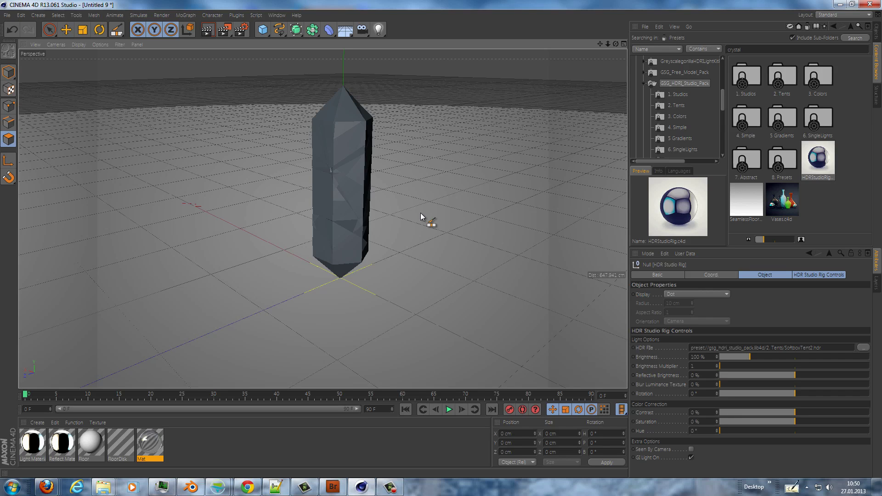
pyautogui.hotkey('ctrl', 'r')
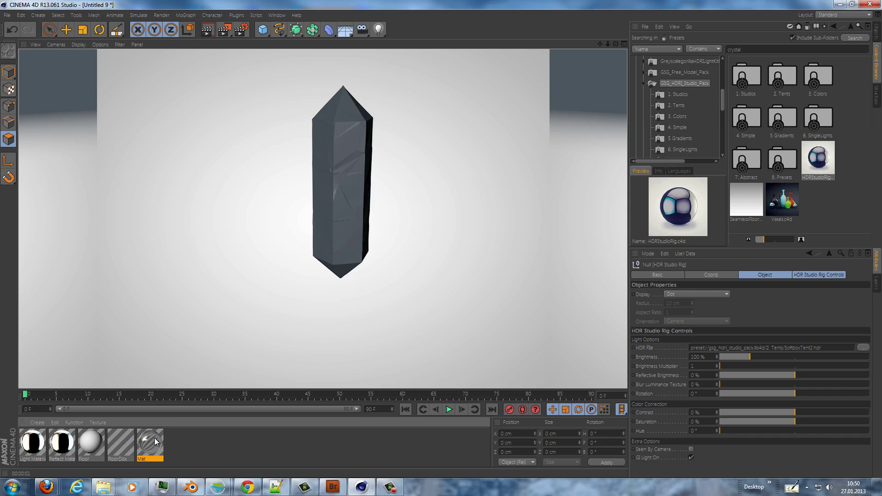
# Step: Apply the glass material Mat to the capsule itself, not its Random effector, and render the view
pyautogui.moveTo(303, 251); pyautogui.dragTo(348, 215)
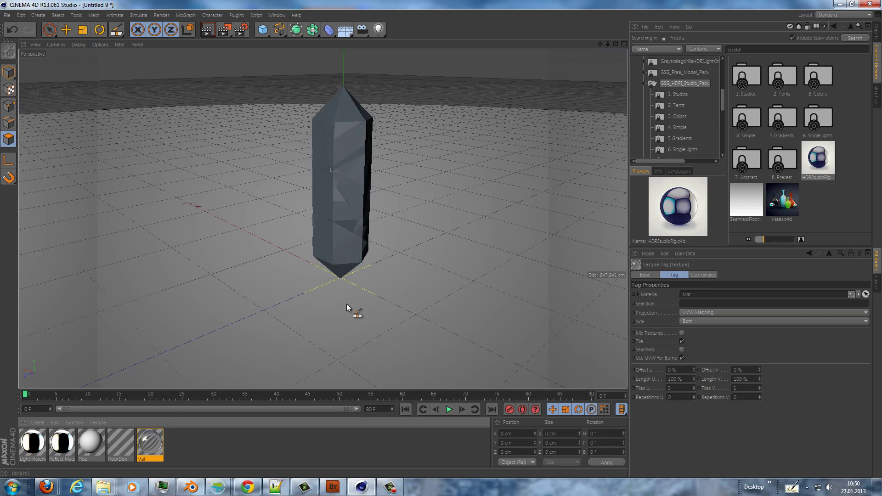
pyautogui.click(877, 33)
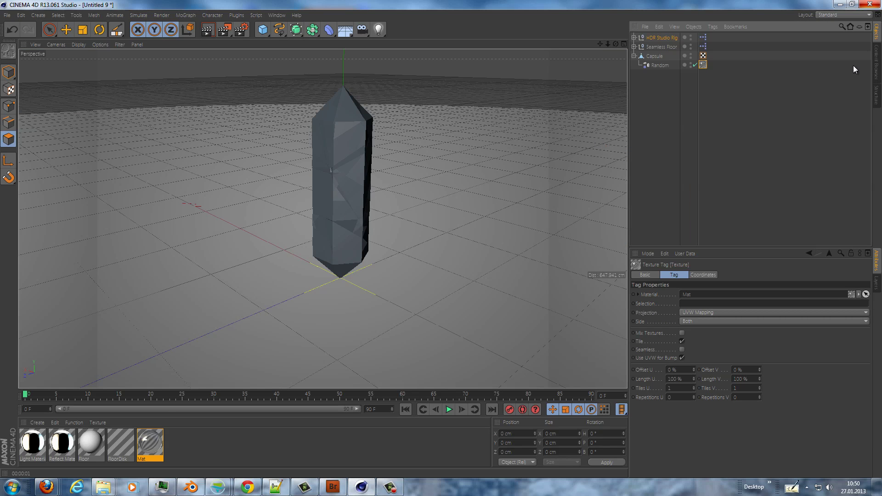
pyautogui.moveTo(703, 65); pyautogui.dragTo(711, 56)
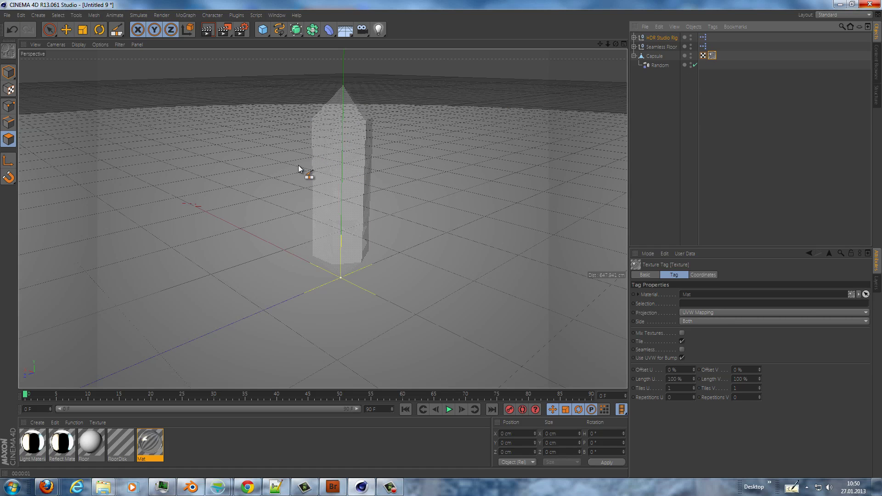
pyautogui.hotkey('ctrl', 'r')
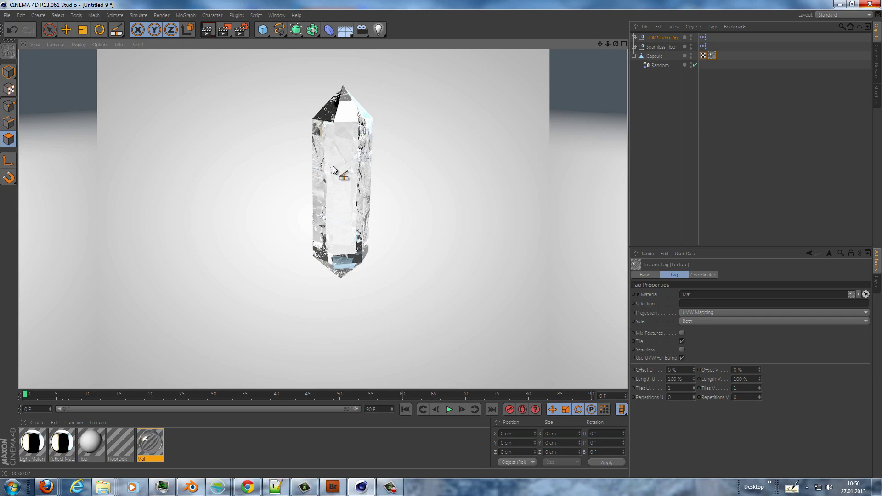
# Step: Add the Ambient Occlusion and Global Illumination effects to the render settings and close them
pyautogui.click(195, 14)
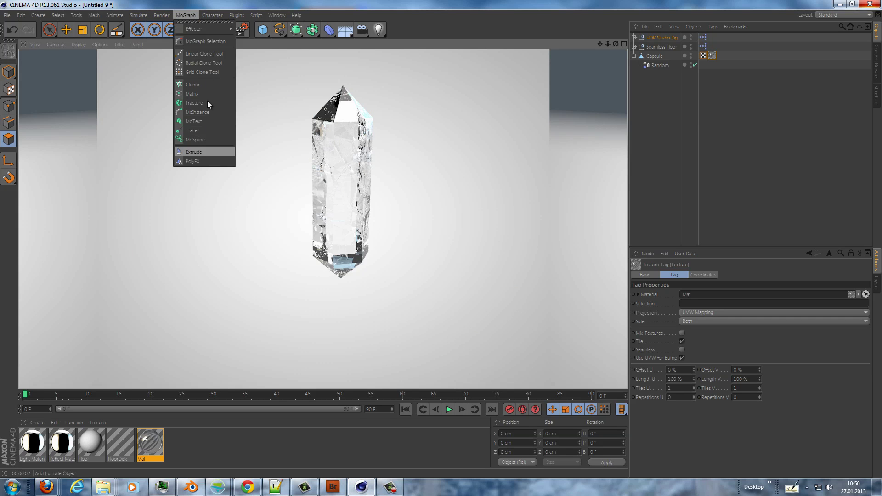
pyautogui.moveTo(158, 14)
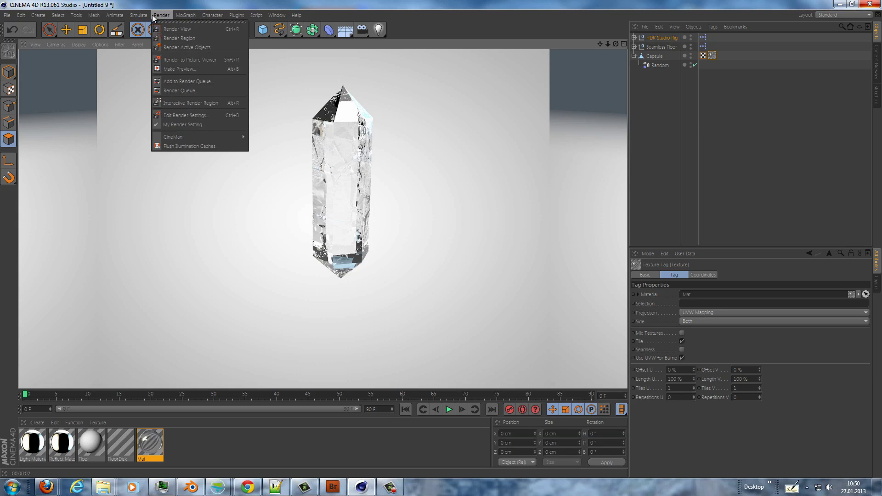
pyautogui.click(188, 116)
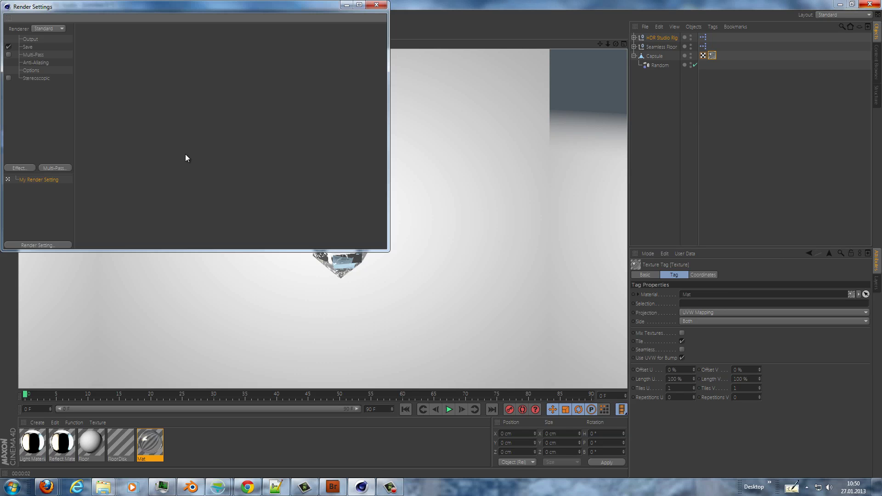
pyautogui.click(21, 167)
pyautogui.click(54, 224)
pyautogui.click(24, 169)
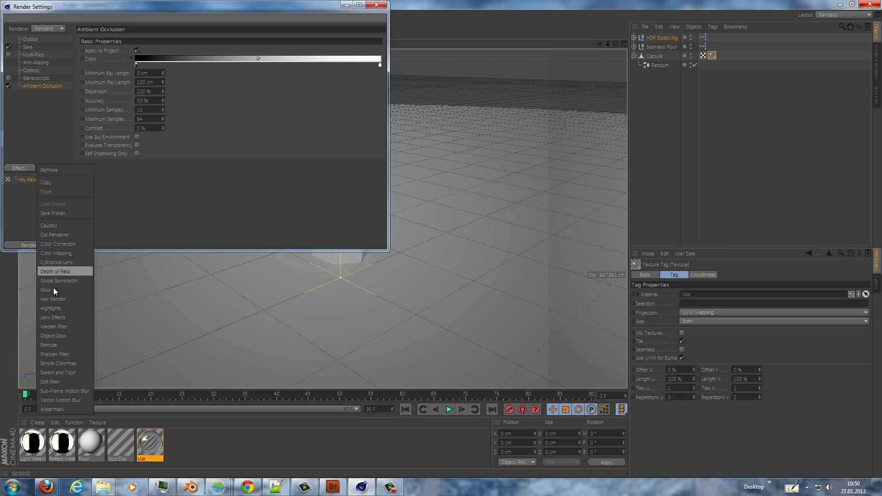
pyautogui.click(73, 281)
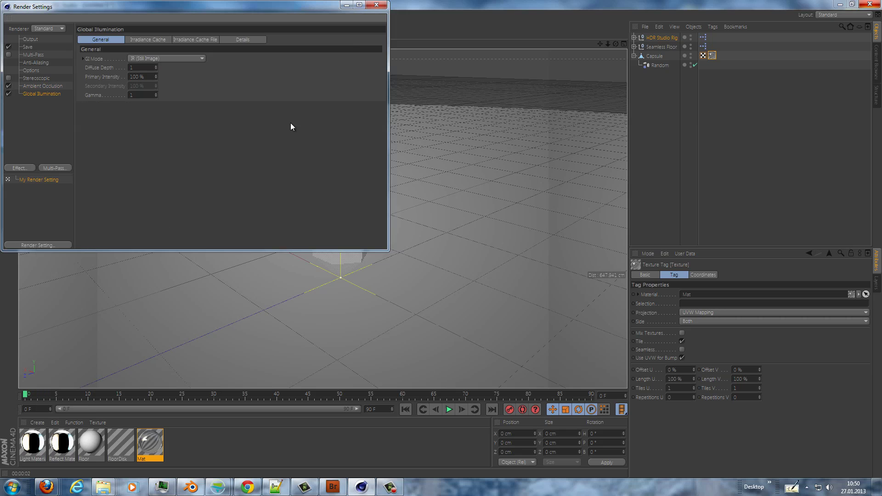
pyautogui.click(374, 6)
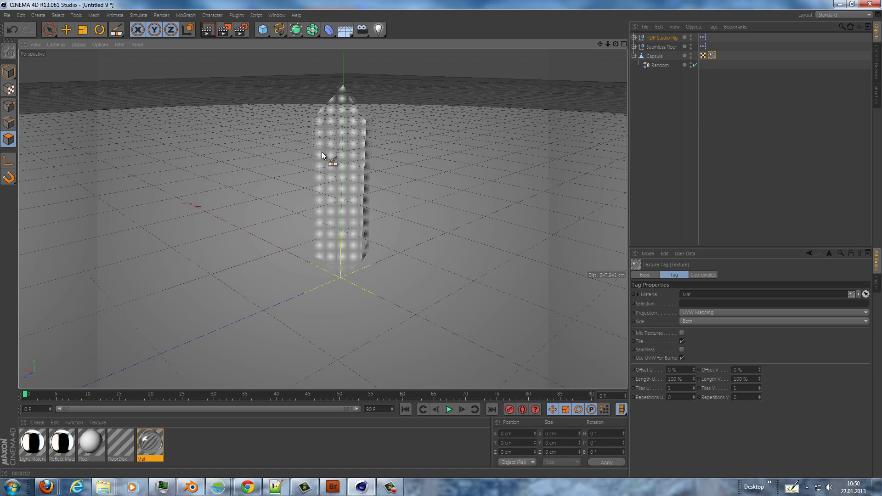
# Step: Render the perspective view with the added lighting effects and select the collapsed capsule in Model mode
pyautogui.hotkey('ctrl', 'r')
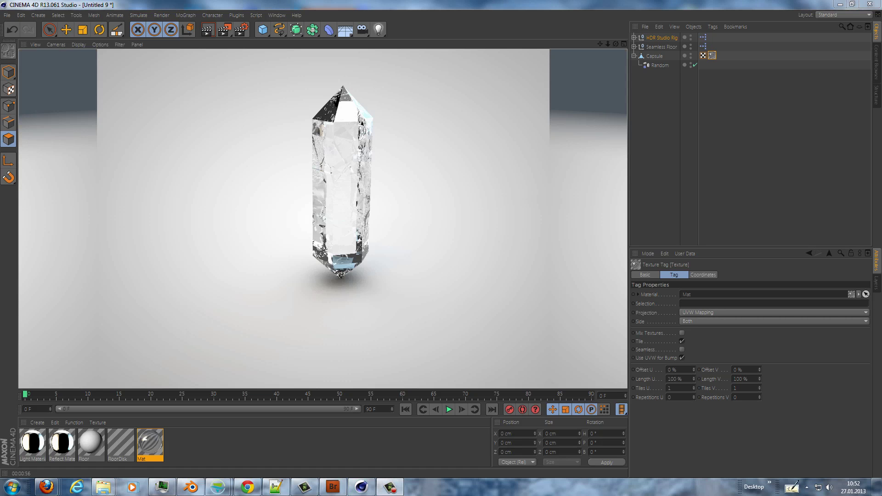
pyautogui.moveTo(150, 444); pyautogui.dragTo(562, 164)
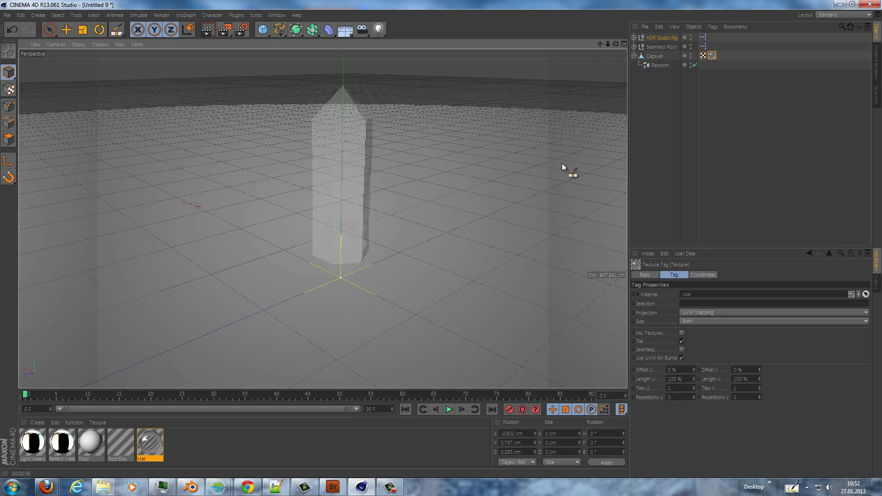
pyautogui.click(635, 56)
pyautogui.click(654, 56)
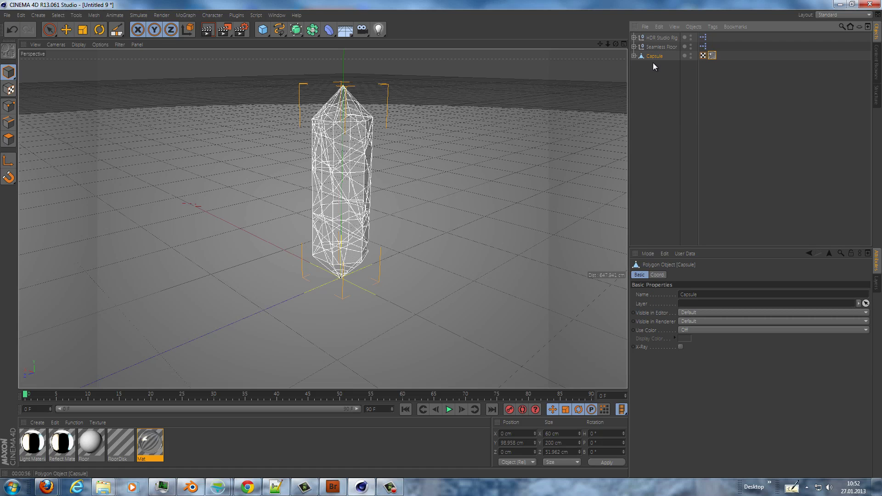
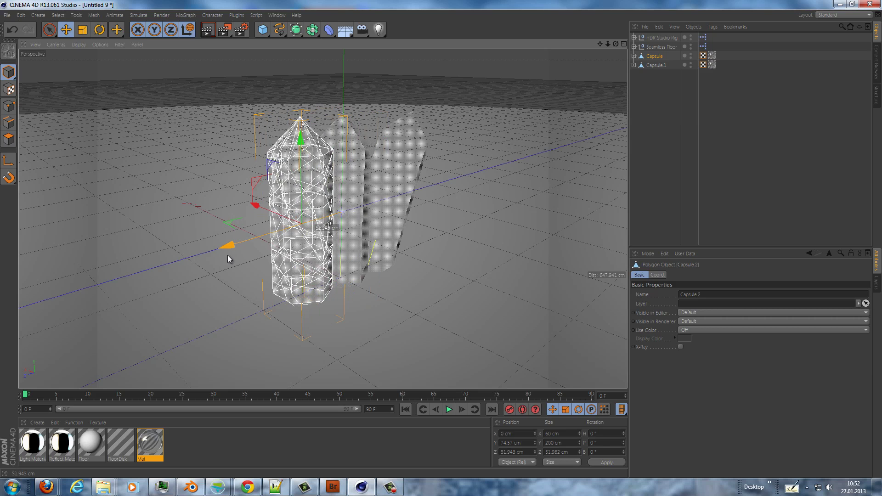
# Step: Move the Capsule.2 crystal to about X 75 cm, Z 23 cm and tilt it to about H 24°, P -10°, B 24°
pyautogui.press('r')
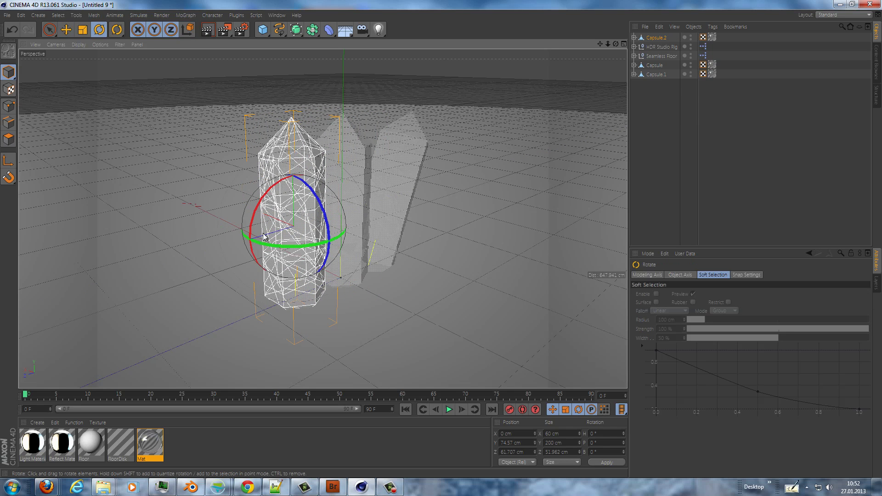
pyautogui.moveTo(316, 192); pyautogui.dragTo(287, 180)
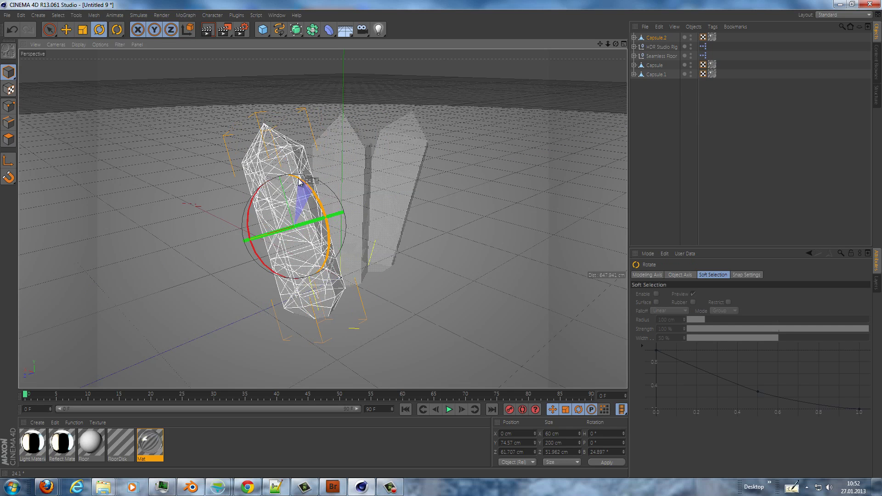
pyautogui.press('e')
pyautogui.moveTo(276, 226); pyautogui.dragTo(213, 218)
pyautogui.press('r')
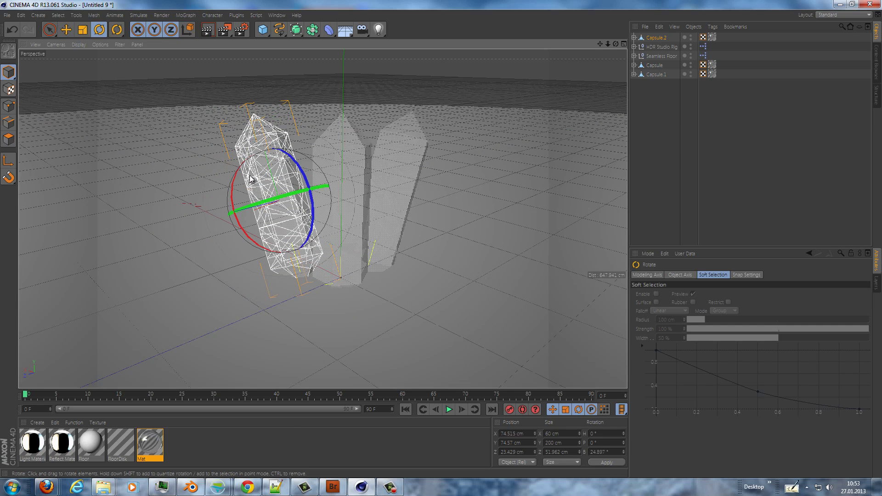
pyautogui.moveTo(279, 196); pyautogui.dragTo(241, 197)
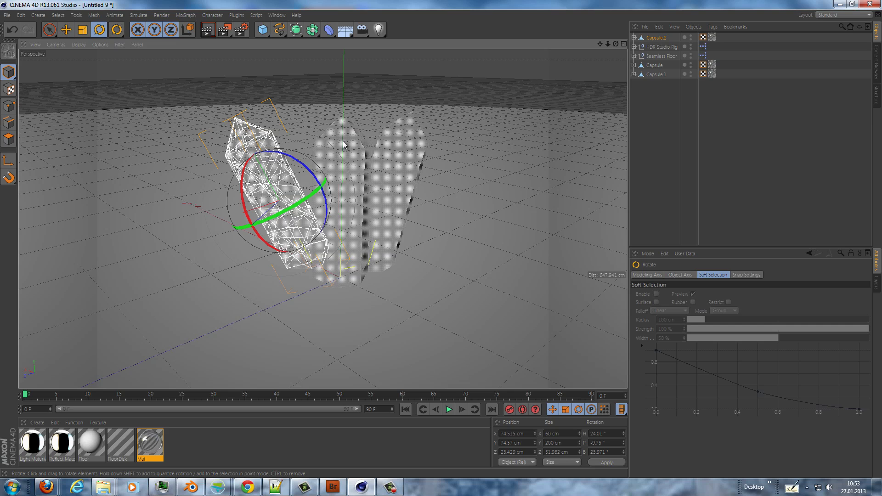
# Step: Duplicate the two tilted outer crystals together and place the copies inside the cluster, turned about 96° around the vertical axis
pyautogui.keyDown('shift'); pyautogui.click(405, 140); pyautogui.keyUp('shift')
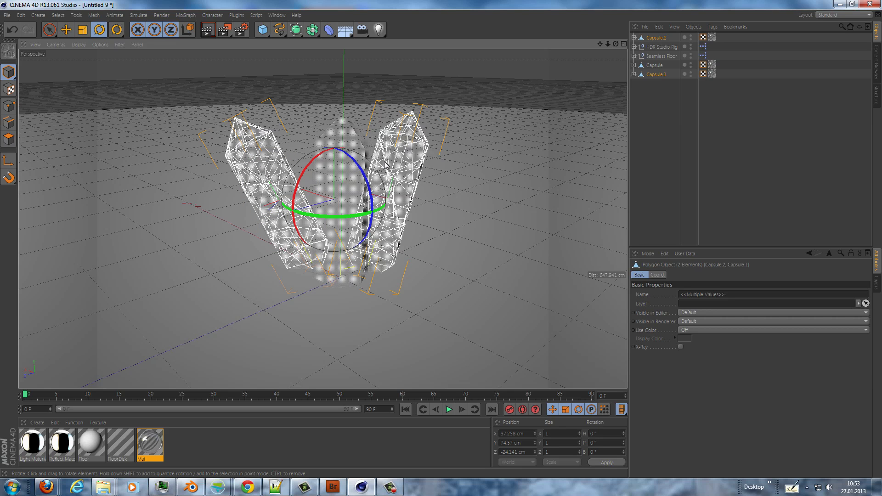
pyautogui.press('e')
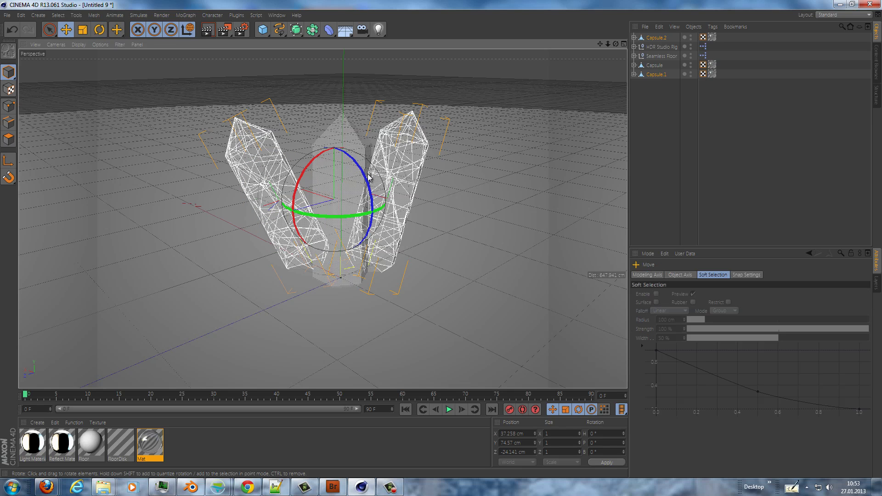
pyautogui.keyDown('ctrl'); pyautogui.moveTo(255, 222); pyautogui.dragTo(231, 237); pyautogui.keyUp('ctrl')
pyautogui.press('r')
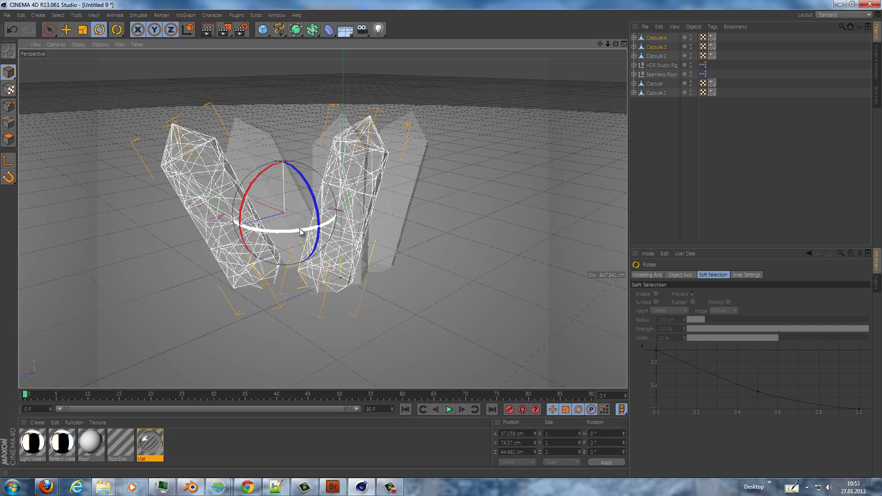
pyautogui.moveTo(301, 232); pyautogui.dragTo(119, 239)
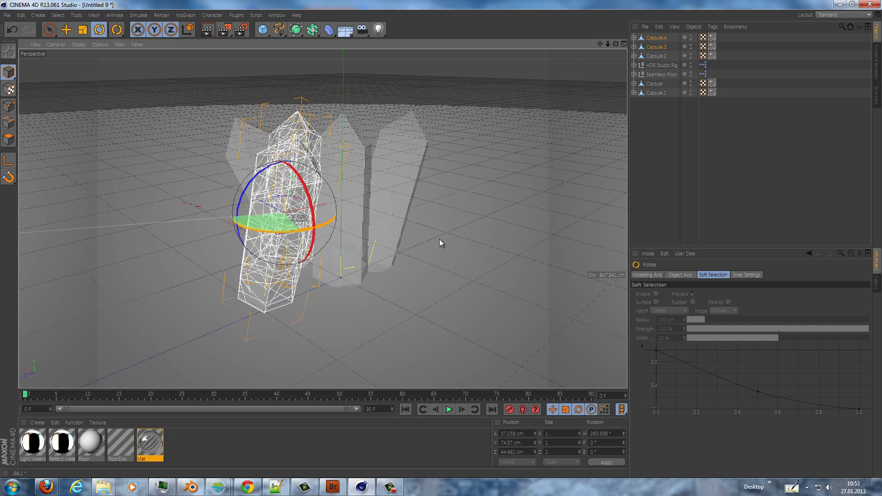
pyautogui.press('e')
pyautogui.moveTo(209, 232); pyautogui.dragTo(261, 223)
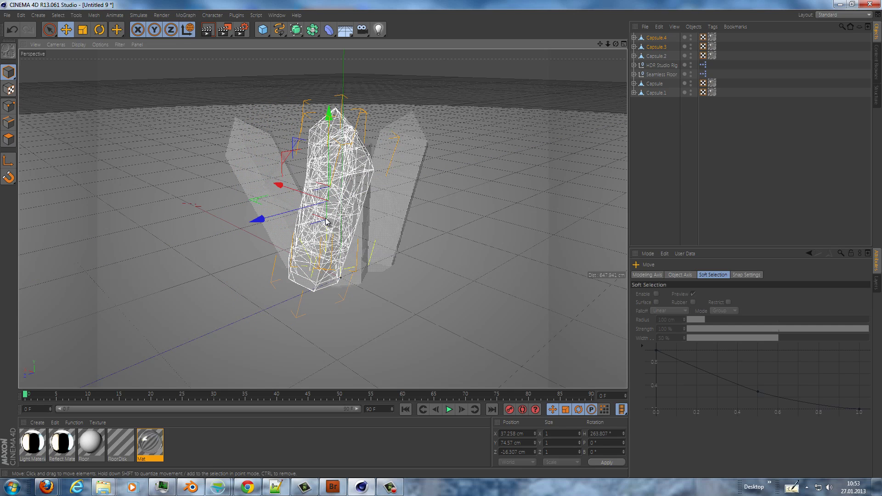
# Step: Rotate the Capsule.4 crystal to about H -160°, P 13°, B -10° and reposition it at about X 18 cm, Y 59 cm
pyautogui.rightClick(344, 194)
pyautogui.click(348, 183)
pyautogui.click(348, 183)
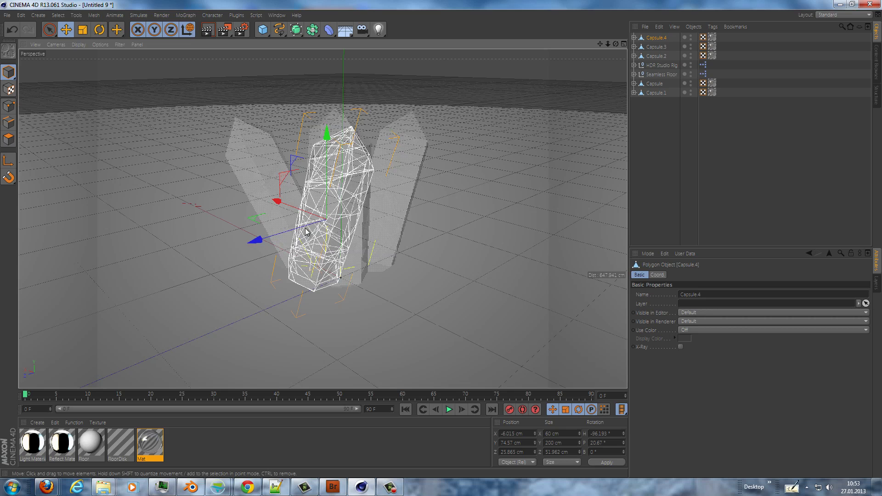
pyautogui.press('r')
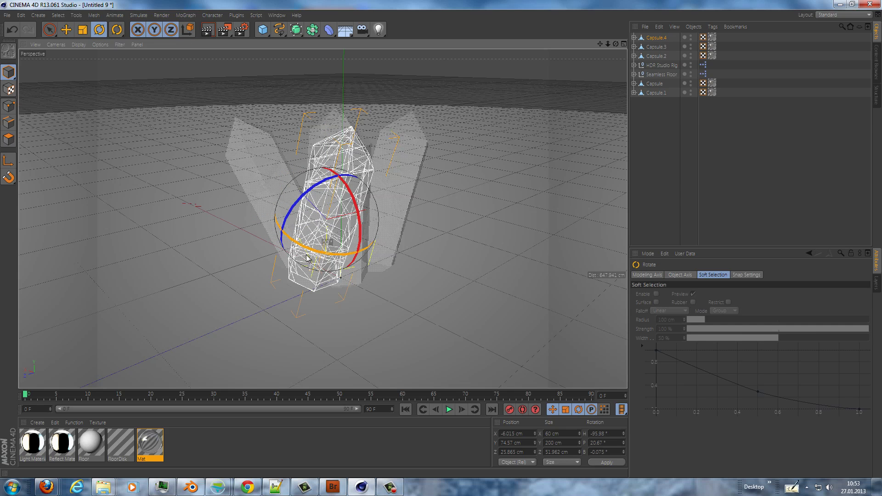
pyautogui.moveTo(321, 252); pyautogui.dragTo(258, 255)
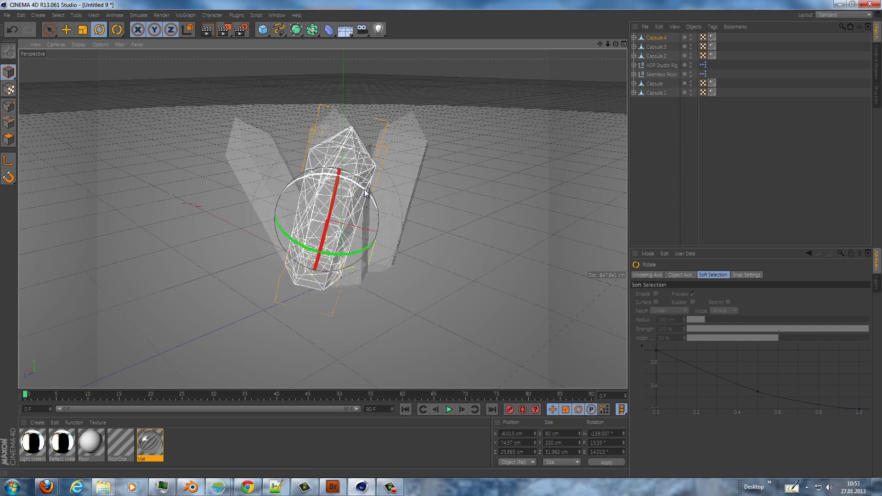
pyautogui.moveTo(366, 192)
pyautogui.mouseDown()
pyautogui.moveTo(340, 190)
pyautogui.moveTo(363, 200)
pyautogui.mouseUp()
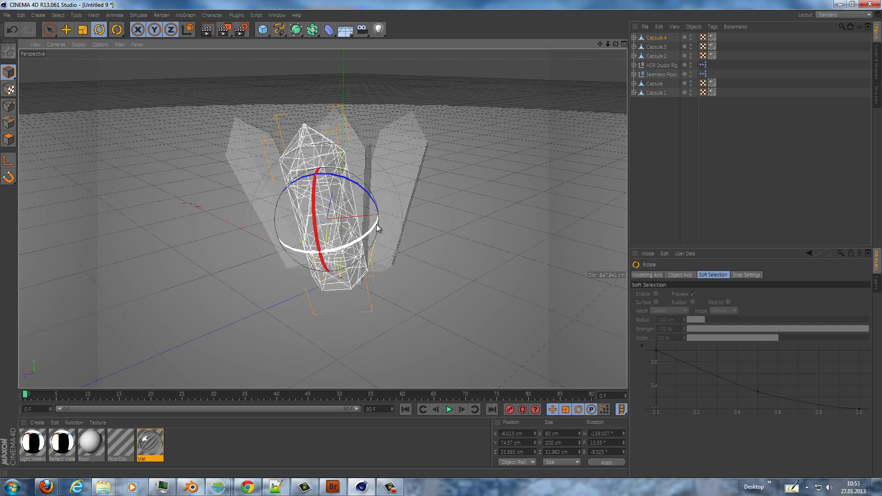
pyautogui.press('e')
pyautogui.moveTo(278, 199)
pyautogui.mouseDown()
pyautogui.moveTo(282, 211)
pyautogui.moveTo(274, 207)
pyautogui.mouseUp()
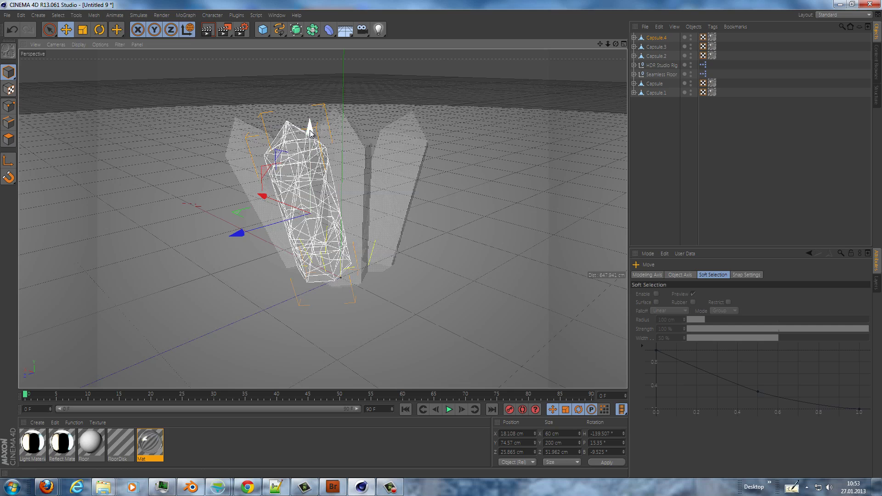
pyautogui.moveTo(310, 133); pyautogui.dragTo(310, 143)
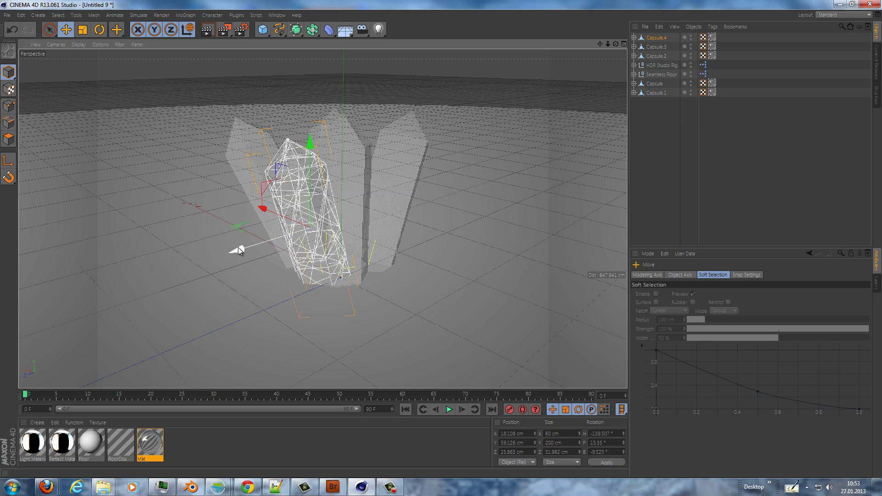
pyautogui.moveTo(238, 250); pyautogui.dragTo(239, 252)
# Step: Move the Capsule.1 crystal closer to the cluster, to about Z -53 cm, and render the perspective view
pyautogui.click(394, 235)
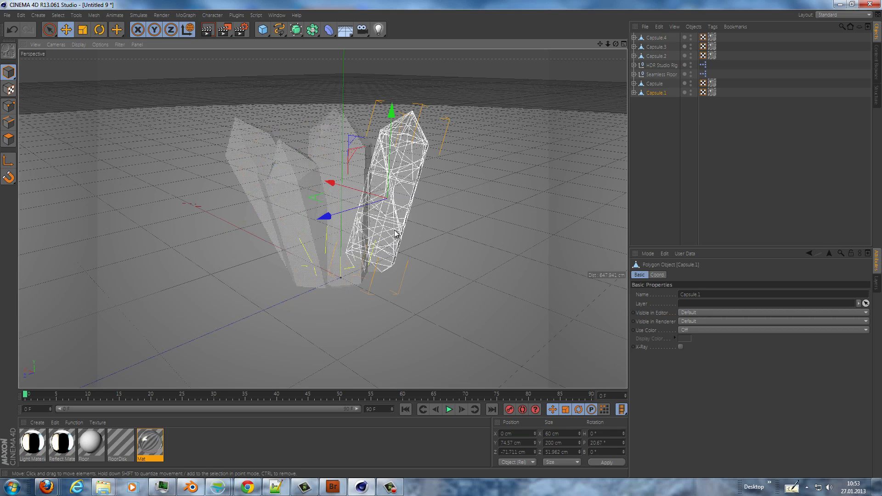
pyautogui.moveTo(317, 217); pyautogui.dragTo(312, 222)
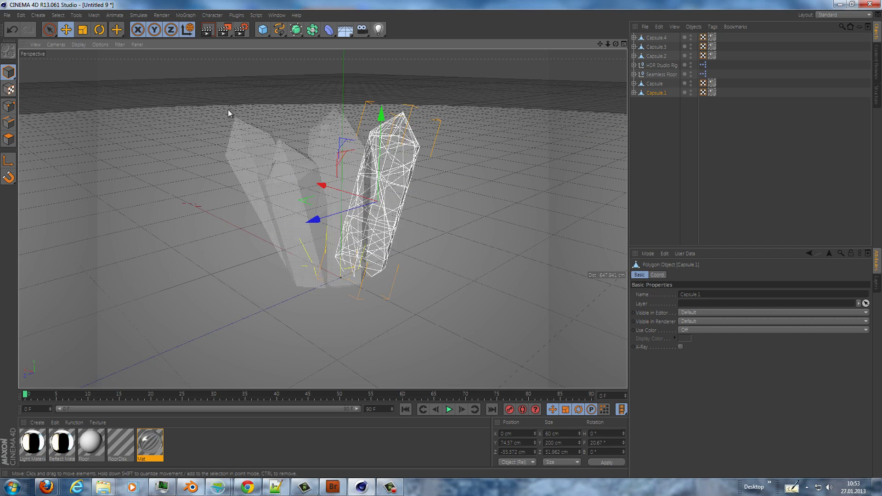
pyautogui.hotkey('ctrl', 'r')
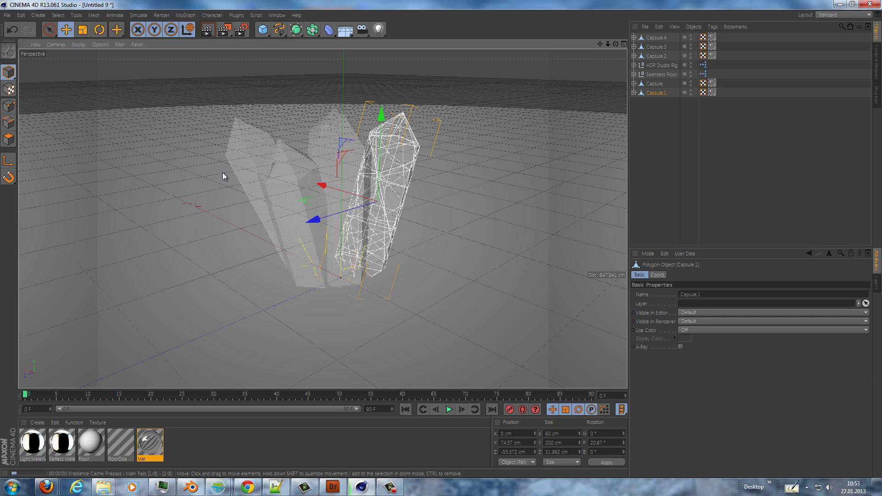